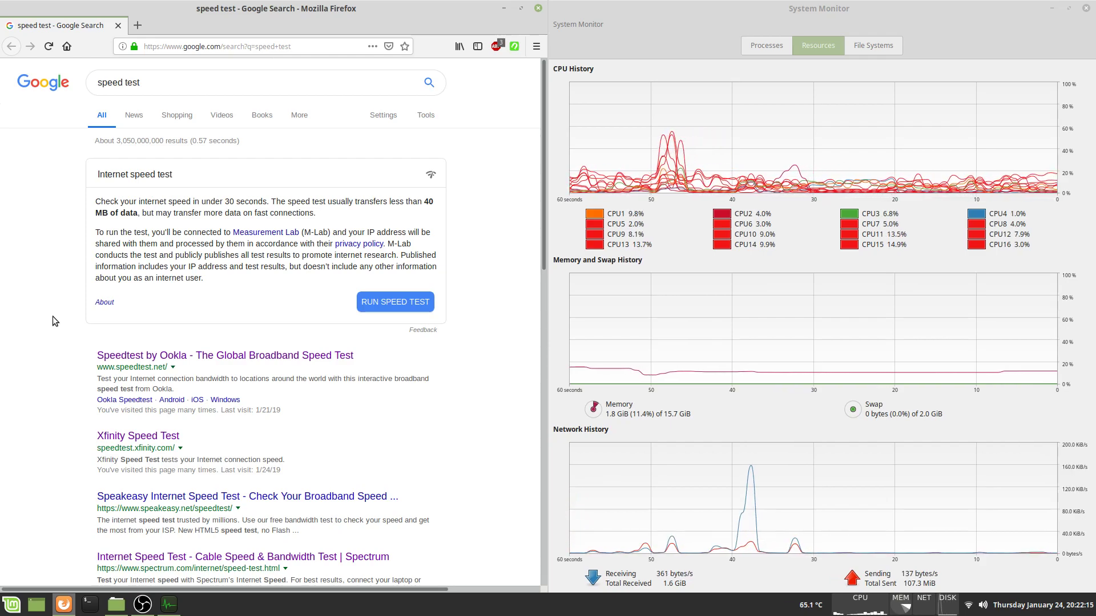
# - Open the Speedtest by Ookla, Xfinity, Speakeasy and Spectrum results in new background tabs
pyautogui.rightClick(129, 359)
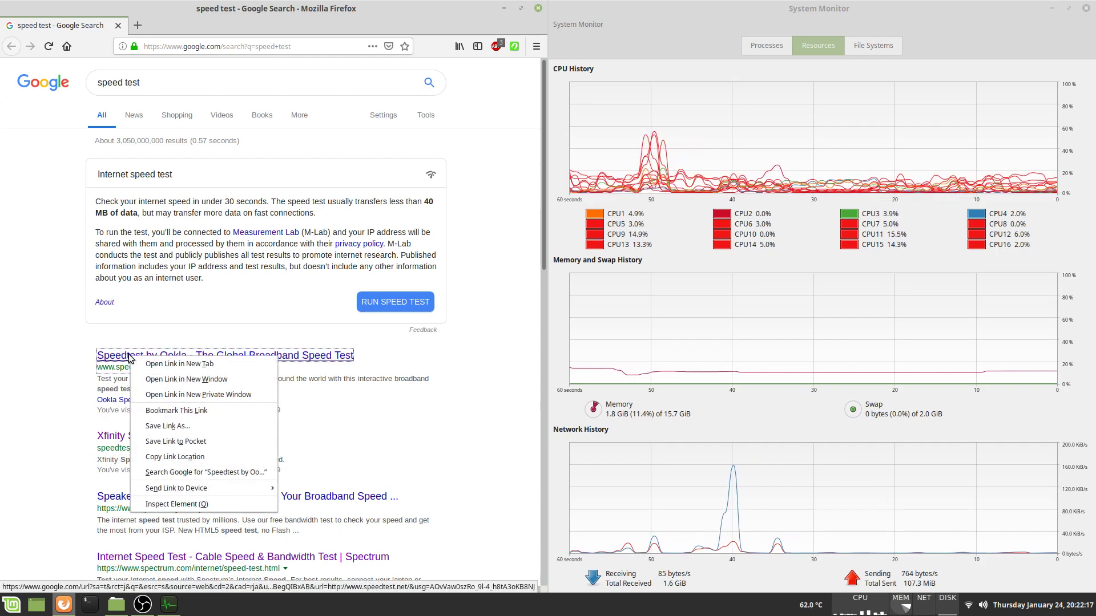
pyautogui.click(172, 364)
pyautogui.rightClick(150, 432)
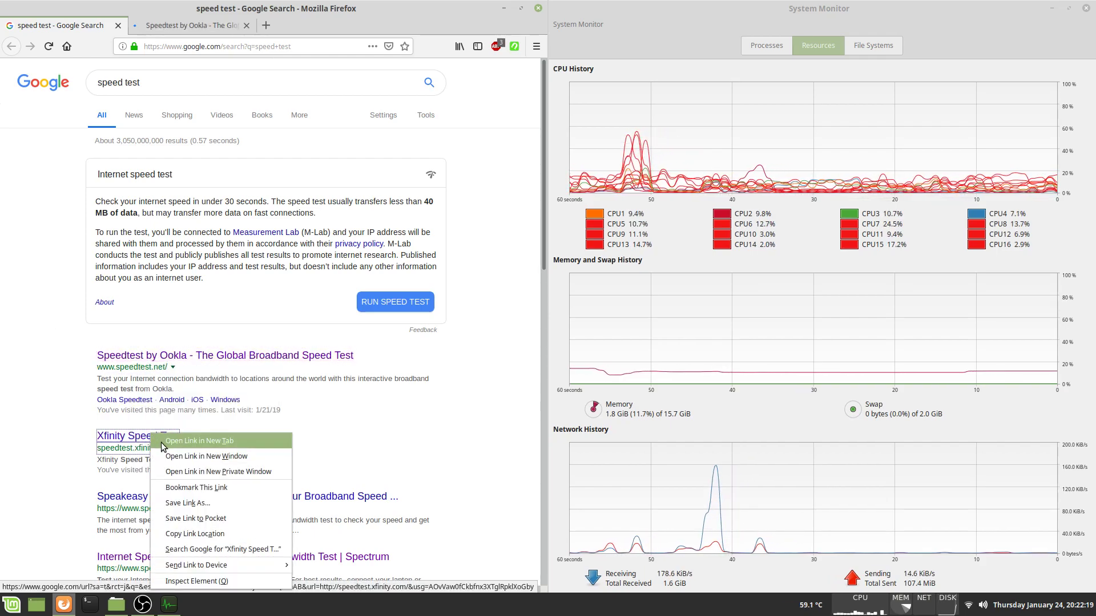
pyautogui.click(163, 444)
pyautogui.rightClick(179, 496)
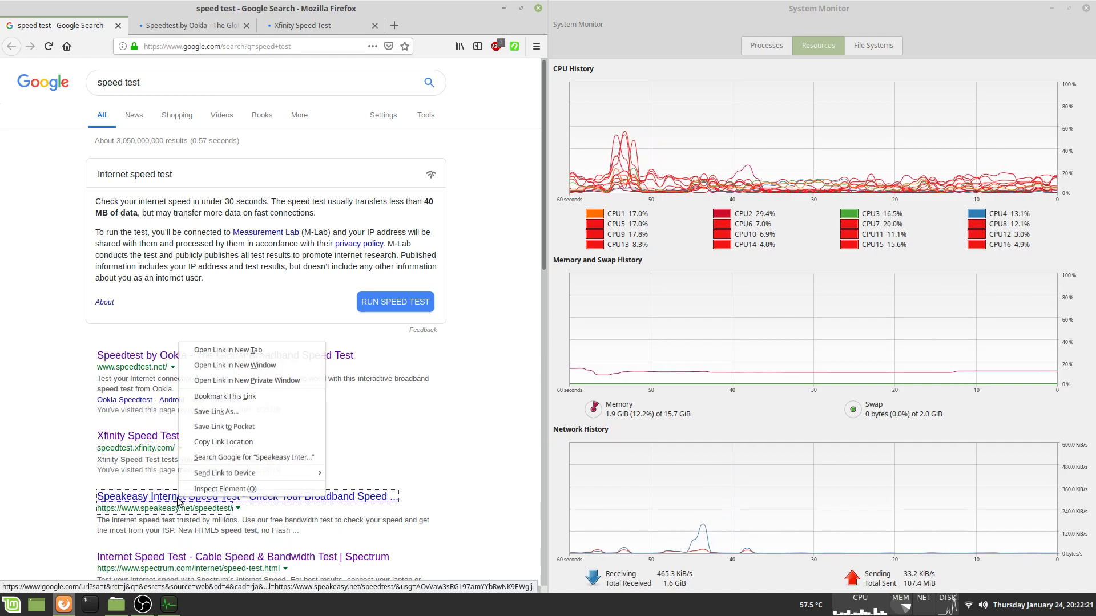
pyautogui.click(238, 347)
pyautogui.rightClick(197, 559)
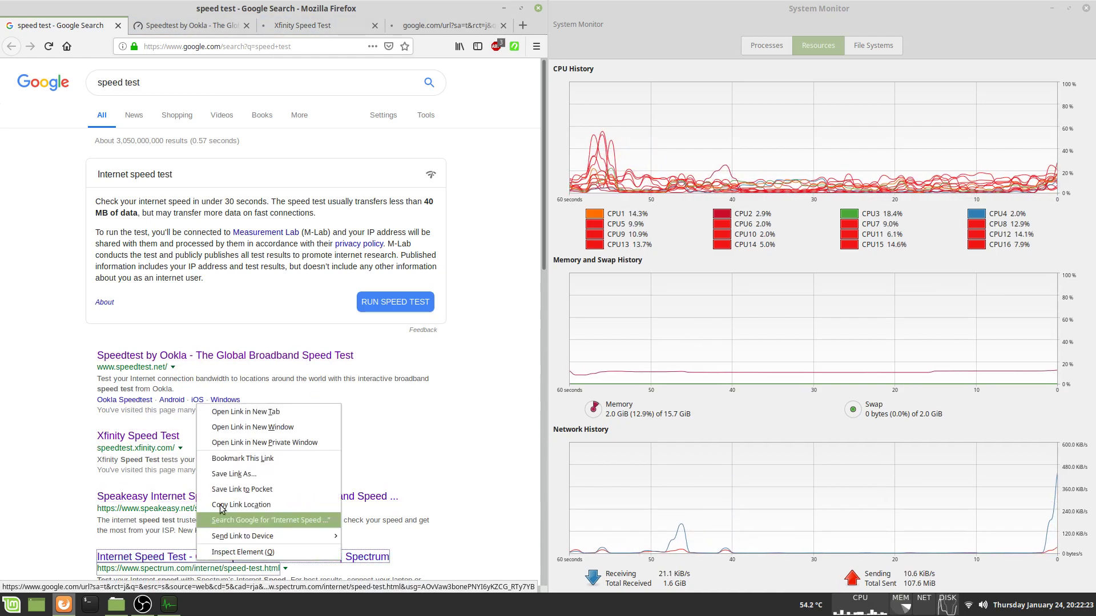
pyautogui.click(232, 414)
# - Open the AT&T speed test result lower on the page in a new tab, then return to the top
pyautogui.scroll(-3, 56, 439)
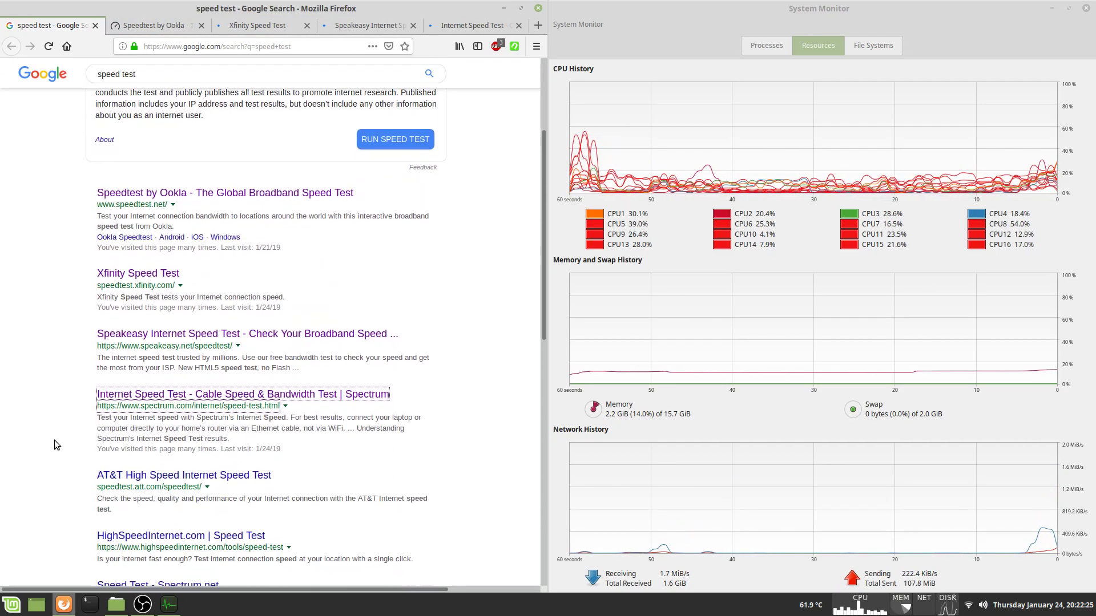
pyautogui.rightClick(121, 475)
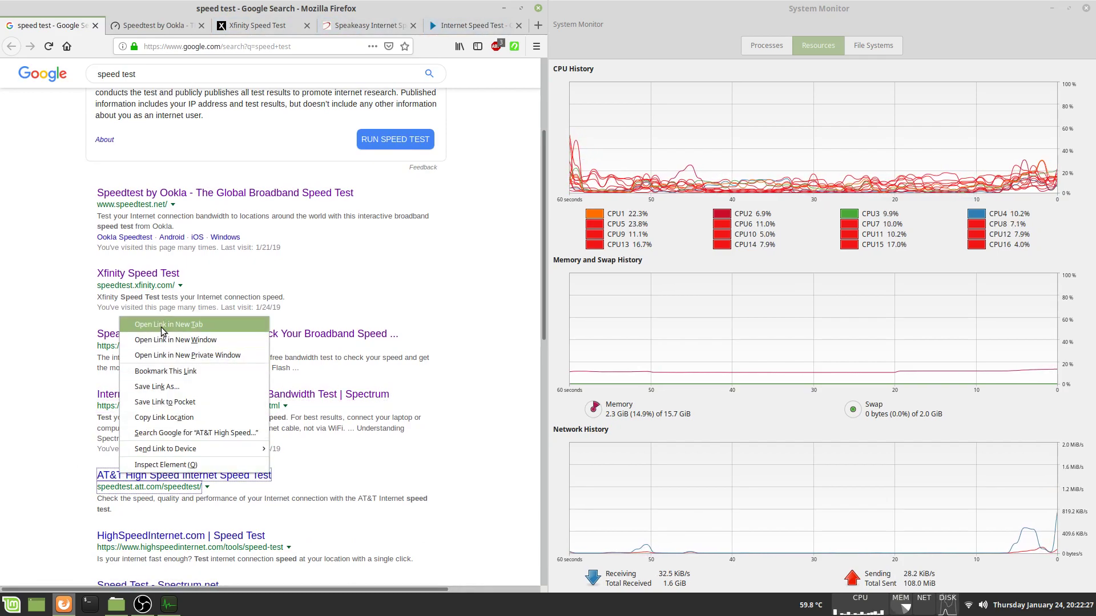
pyautogui.click(161, 327)
pyautogui.scroll(3, 107, 411)
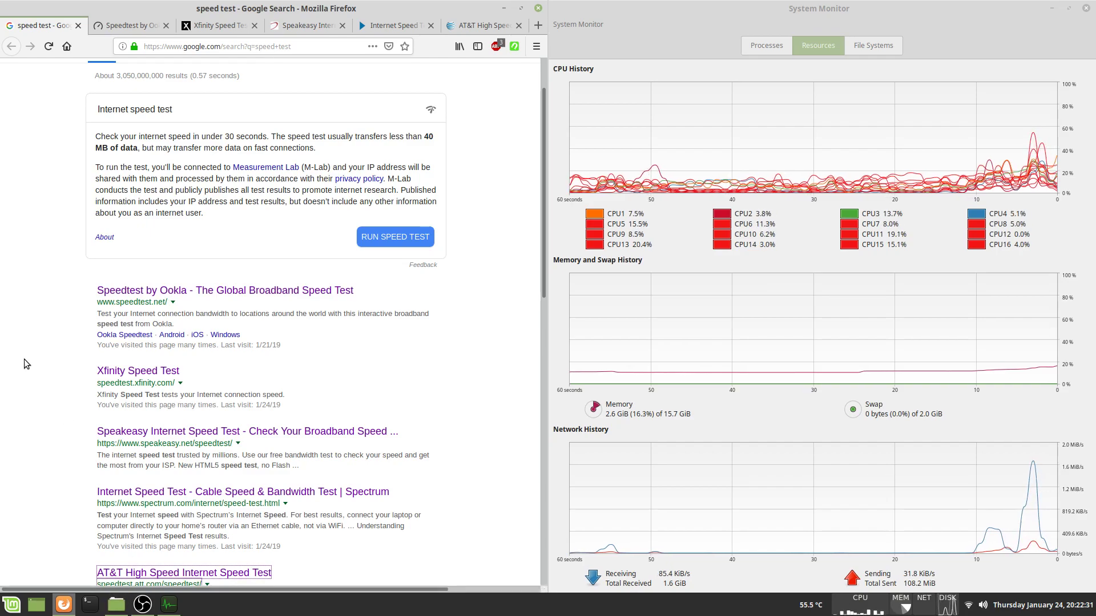
# - Run Google's built-in speed test (189.4 Mbps down, 18.2 Mbps up), then move to the Ookla tab
pyautogui.scroll(2, 84, 368)
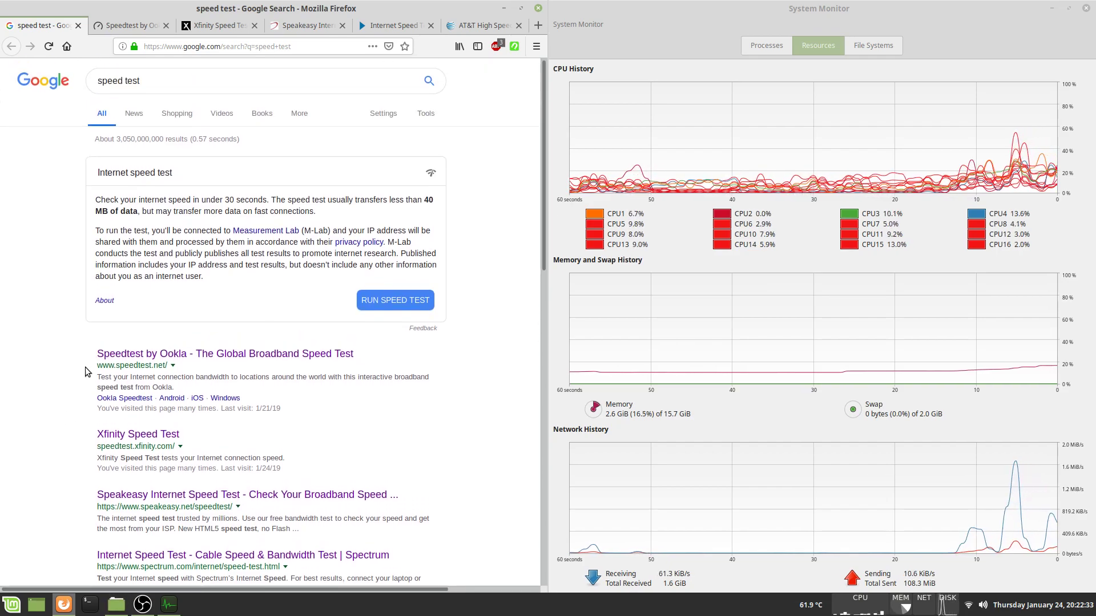
pyautogui.click(375, 303)
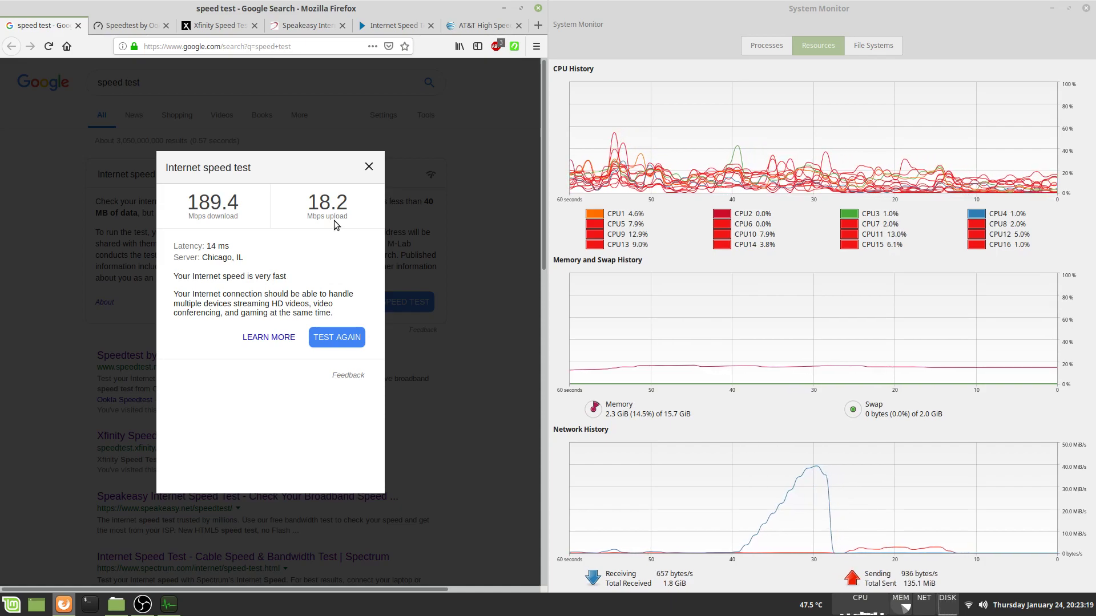
pyautogui.click(136, 28)
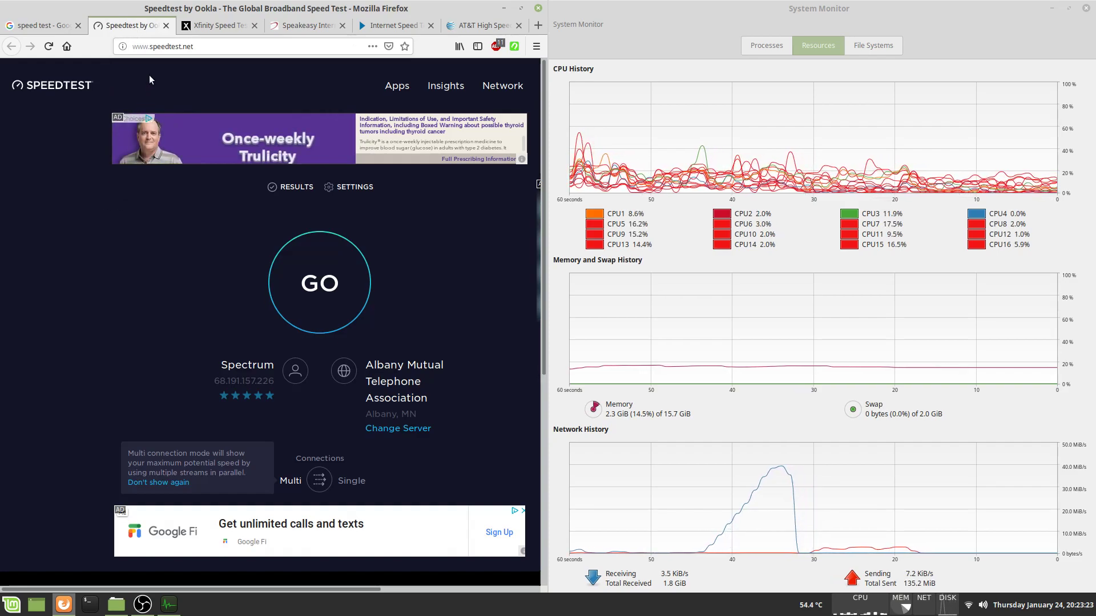
# - Run the speedtest.net test (412.47 Mbps down, 21.87 Mbps up), then move to the Xfinity tab
pyautogui.click(334, 285)
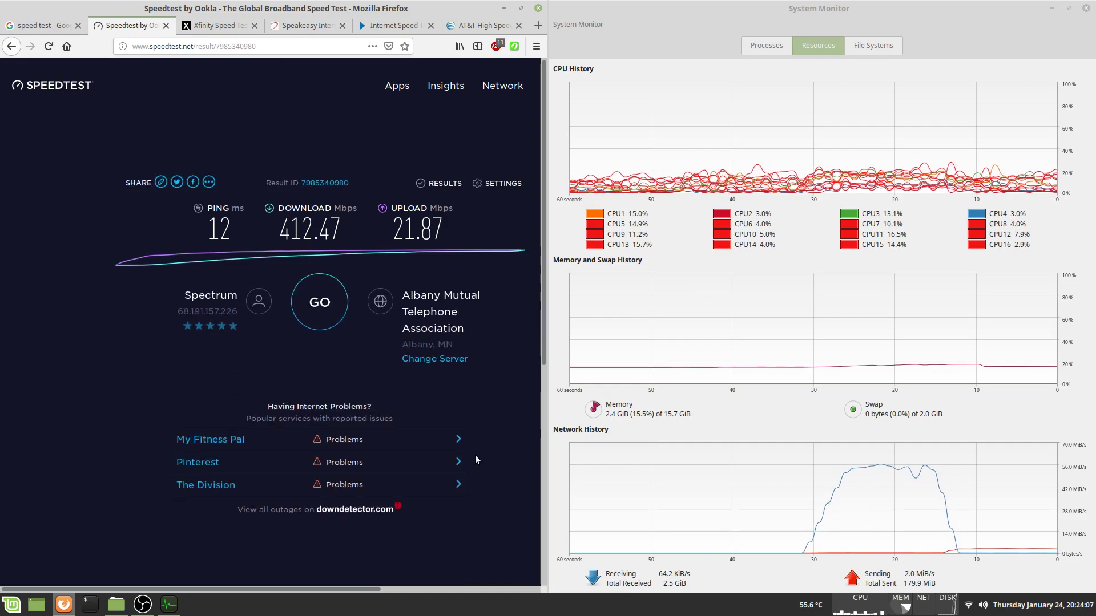
pyautogui.click(234, 26)
# - Start the Xfinity test and let it finish at 388.1 Mbps down, 20.8 Mbps up, 30 ms latency
pyautogui.click(283, 240)
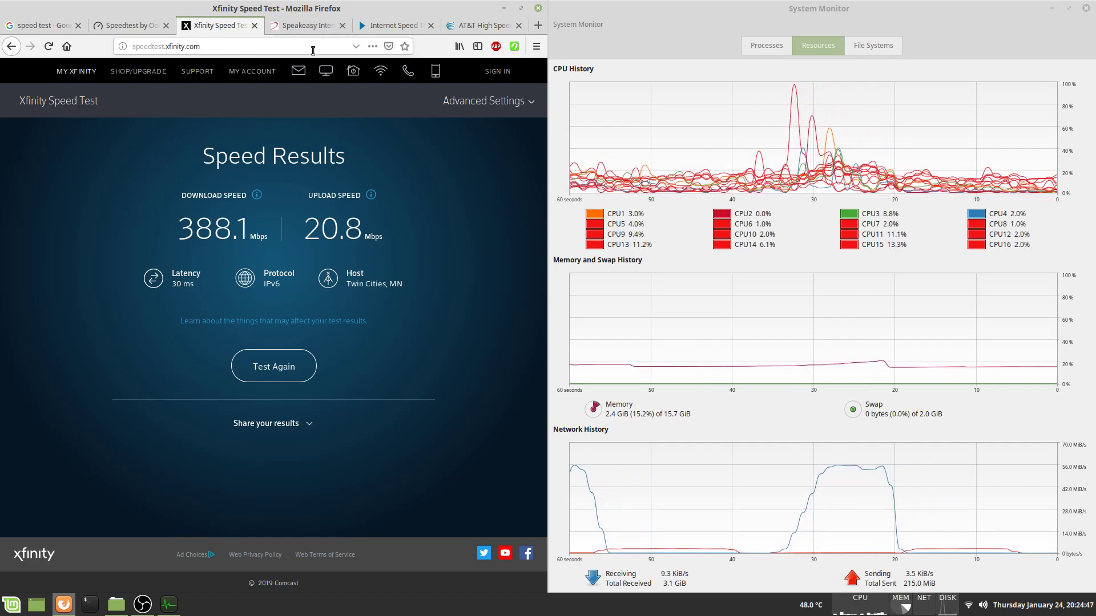
# - Run the Speakeasy test (410.6 Mbps down, 21.6 Mbps up), then move to the Spectrum tab
pyautogui.click(316, 27)
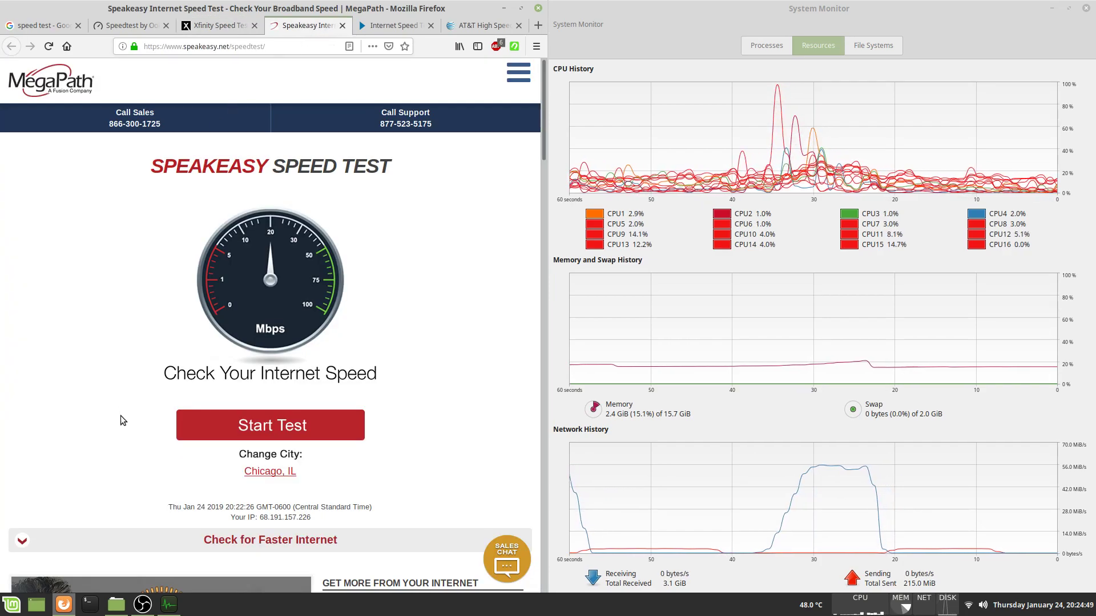
pyautogui.click(266, 440)
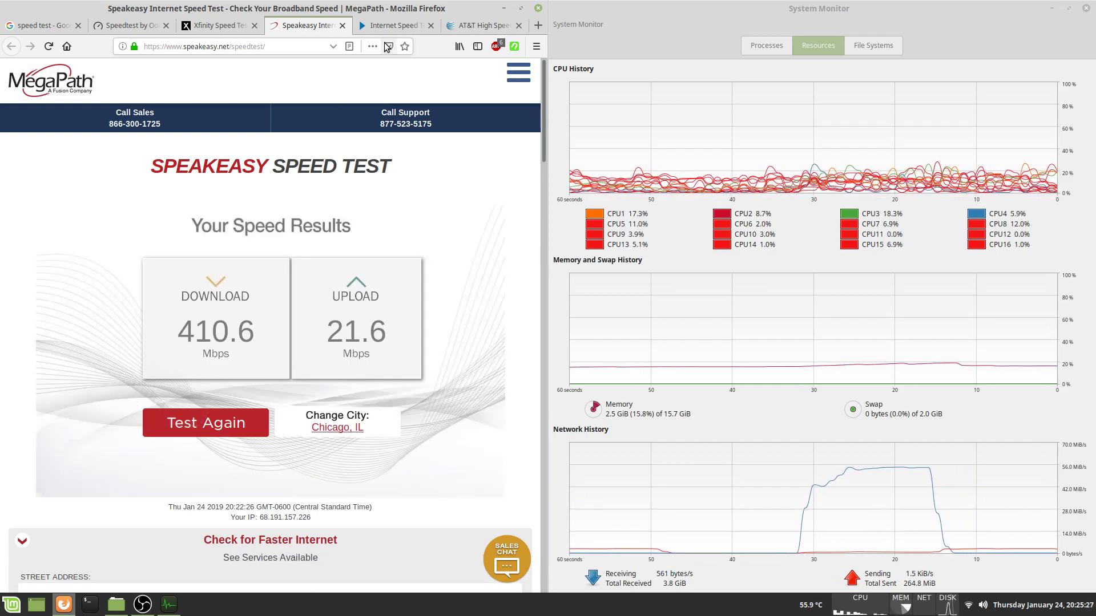
pyautogui.hotkey('ctrl', 'Tab')
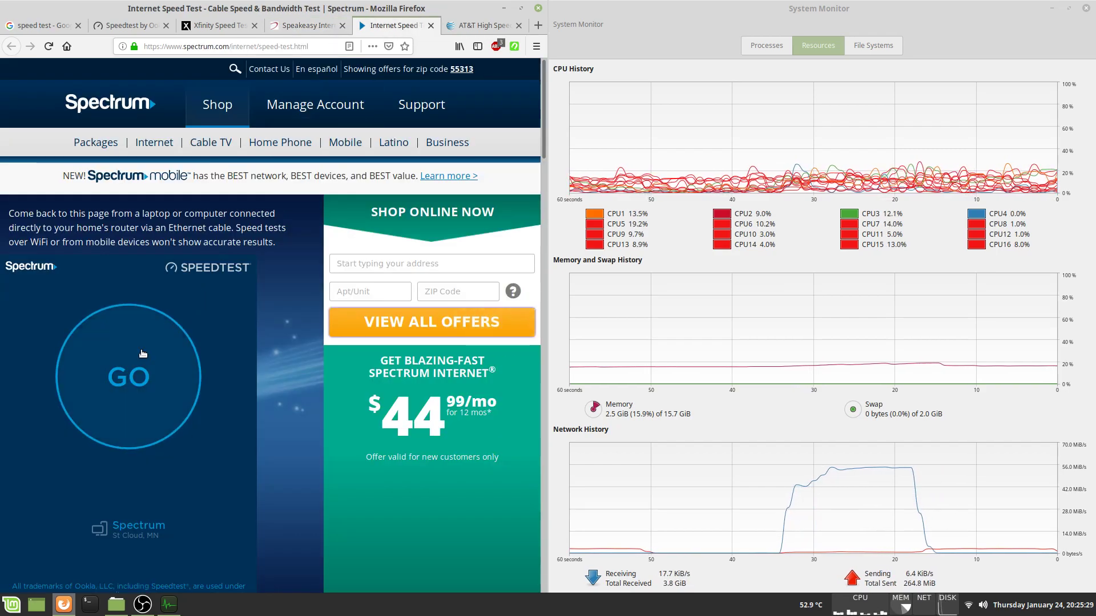
# - Run the Spectrum test (430.9 Mbps down, 22.7 Mbps up), then move to the AT&T tab
pyautogui.click(137, 360)
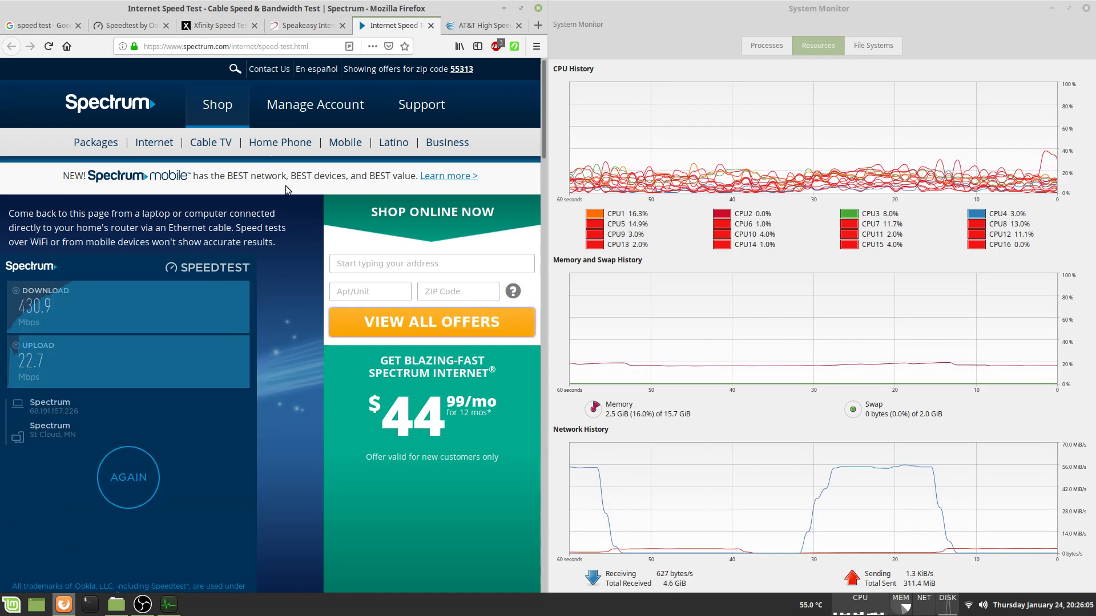
pyautogui.click(477, 26)
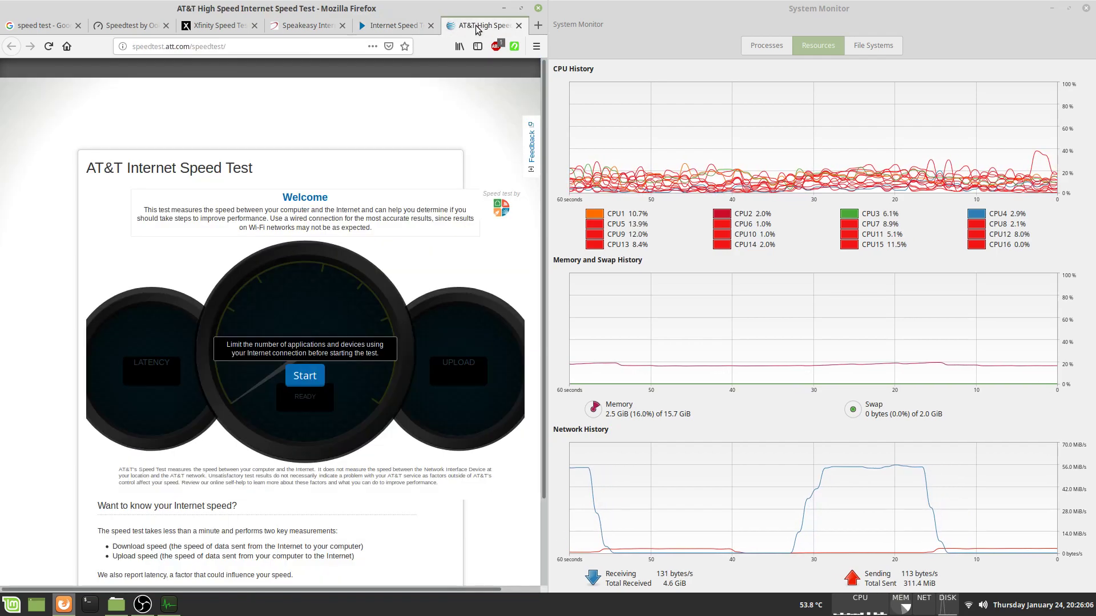
# - Start the AT&T test and let it finish at 347.1 Mbps down, 22.38 Mbps up
pyautogui.click(304, 375)
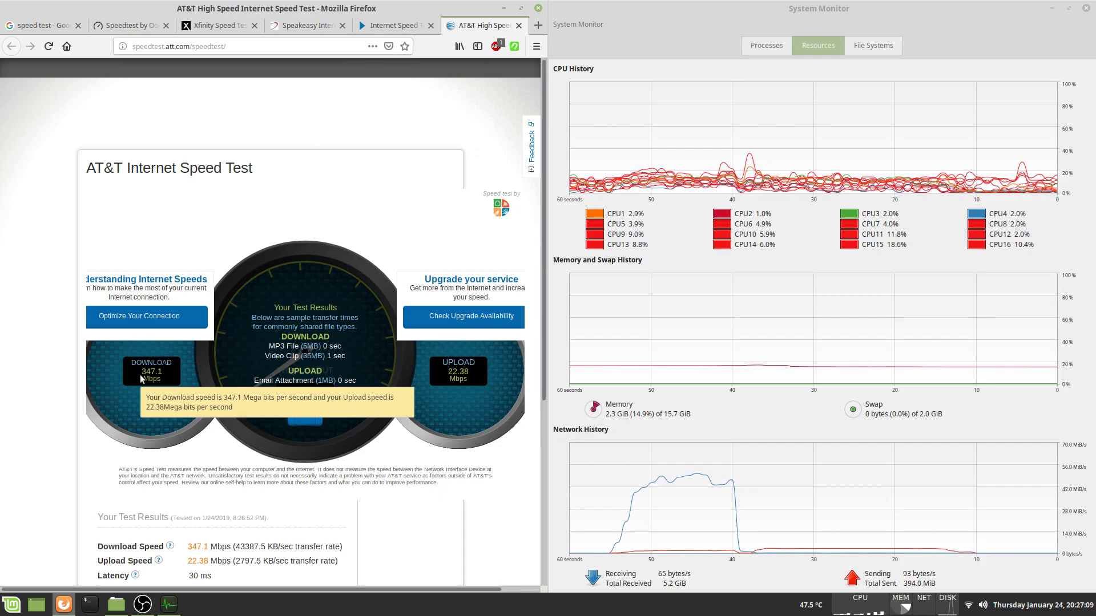
# - Review each tab's results from Spectrum back to Google, then forward again to AT&T
pyautogui.click(384, 25)
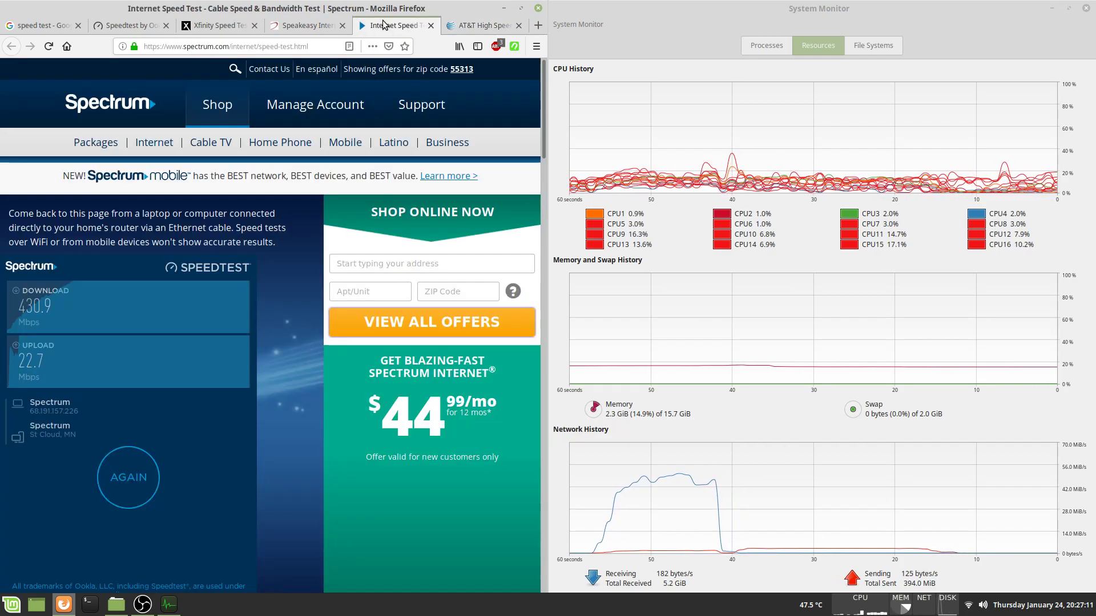
pyautogui.click(291, 27)
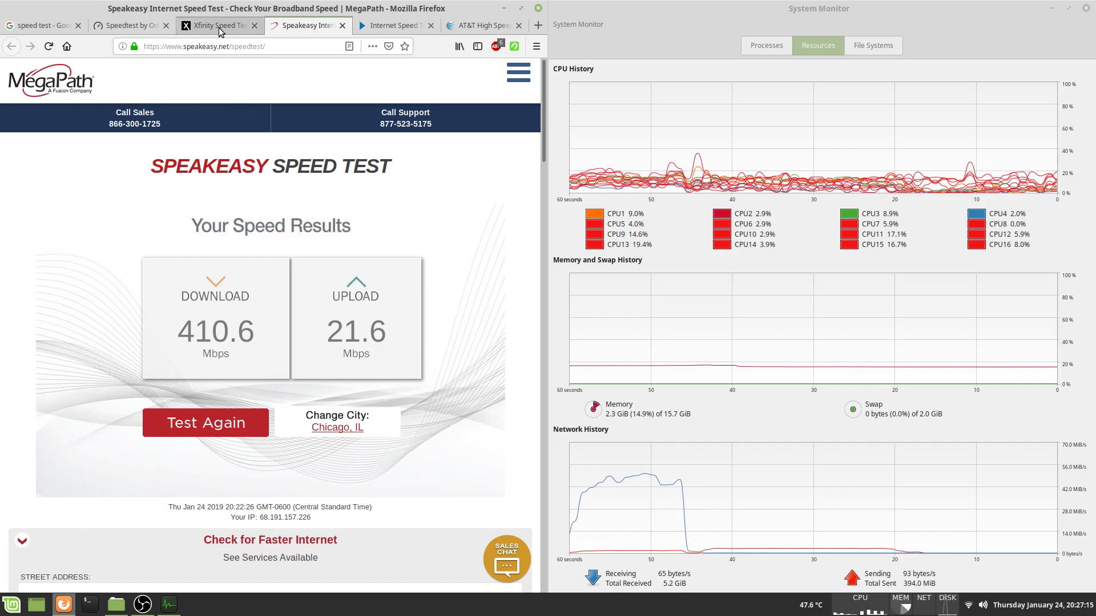
pyautogui.click(218, 26)
pyautogui.click(134, 26)
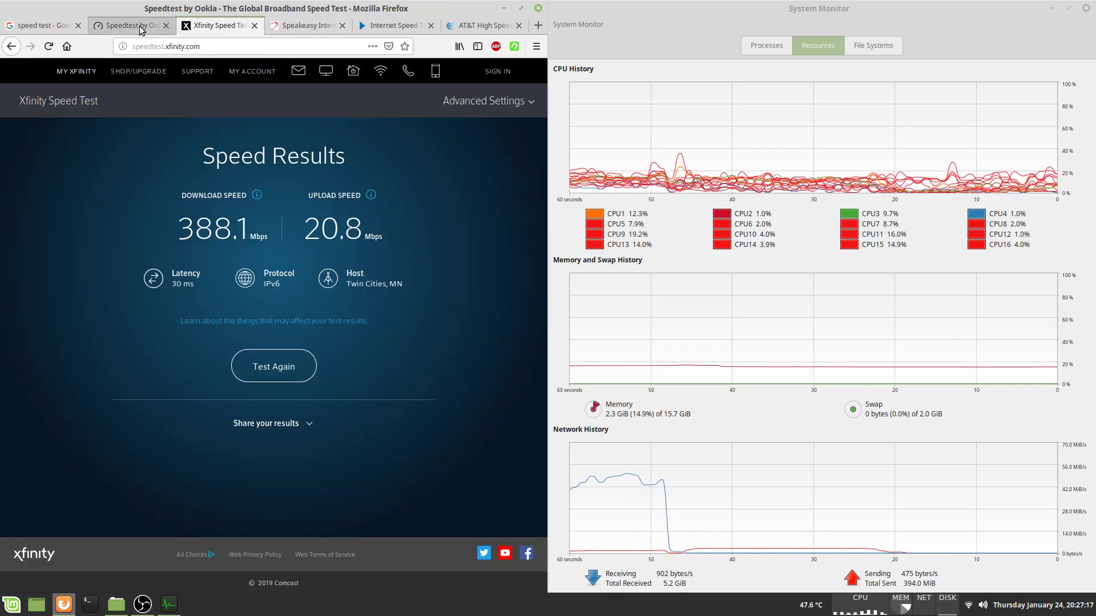
pyautogui.click(48, 28)
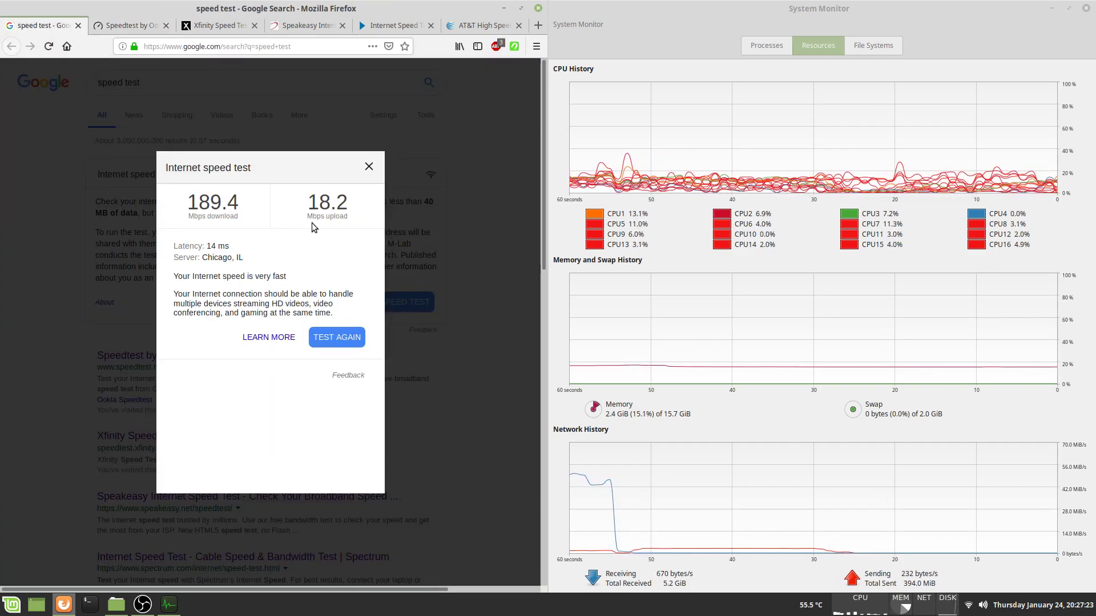
pyautogui.click(105, 30)
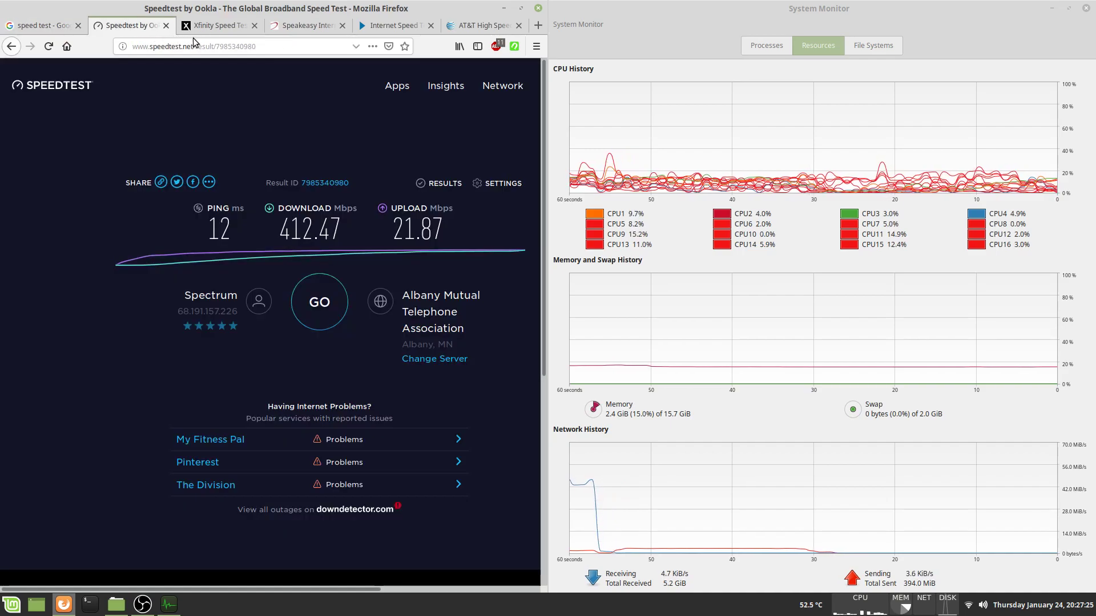
pyautogui.click(216, 28)
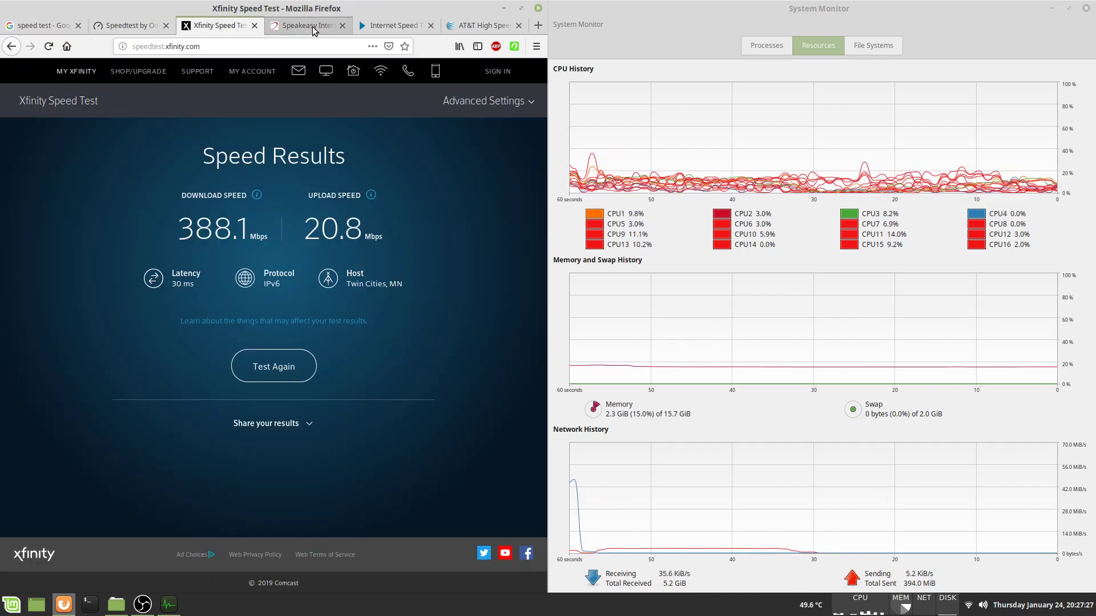
pyautogui.click(313, 26)
pyautogui.click(377, 28)
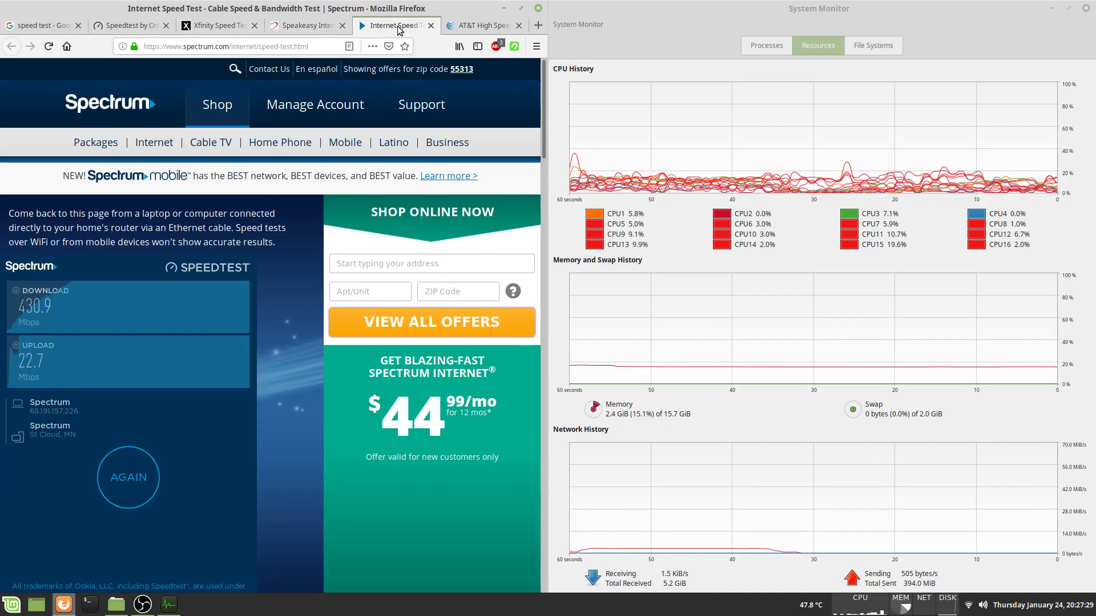
pyautogui.click(467, 28)
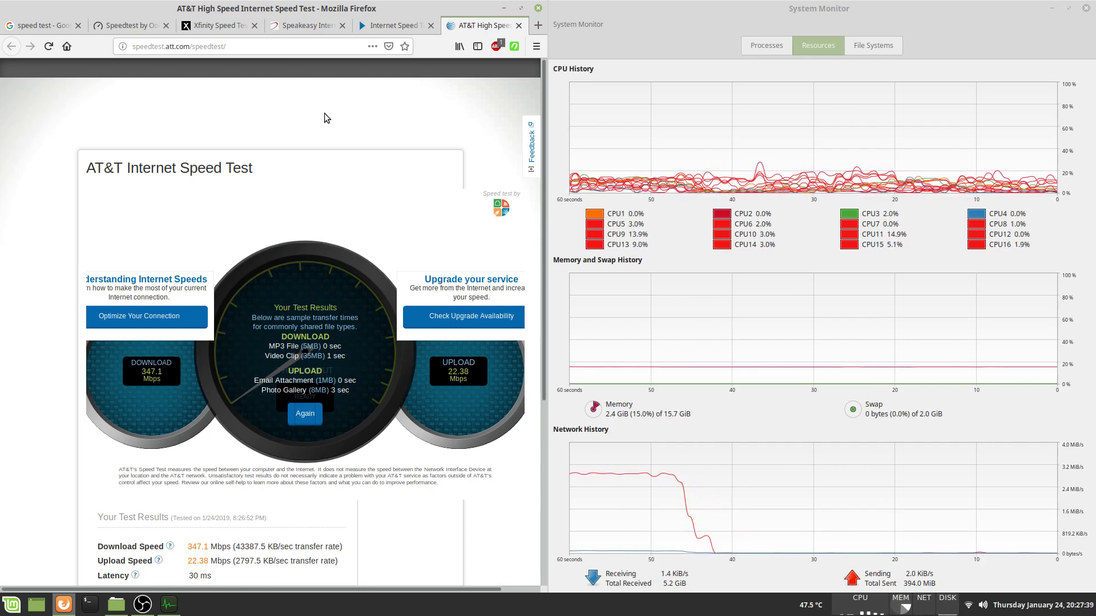
# - Search 'centos' and follow Download CentOS, torrent mirrors and FilePlanet to CentOS-7-x86_64-Everything-1810.torrent
pyautogui.click(538, 28)
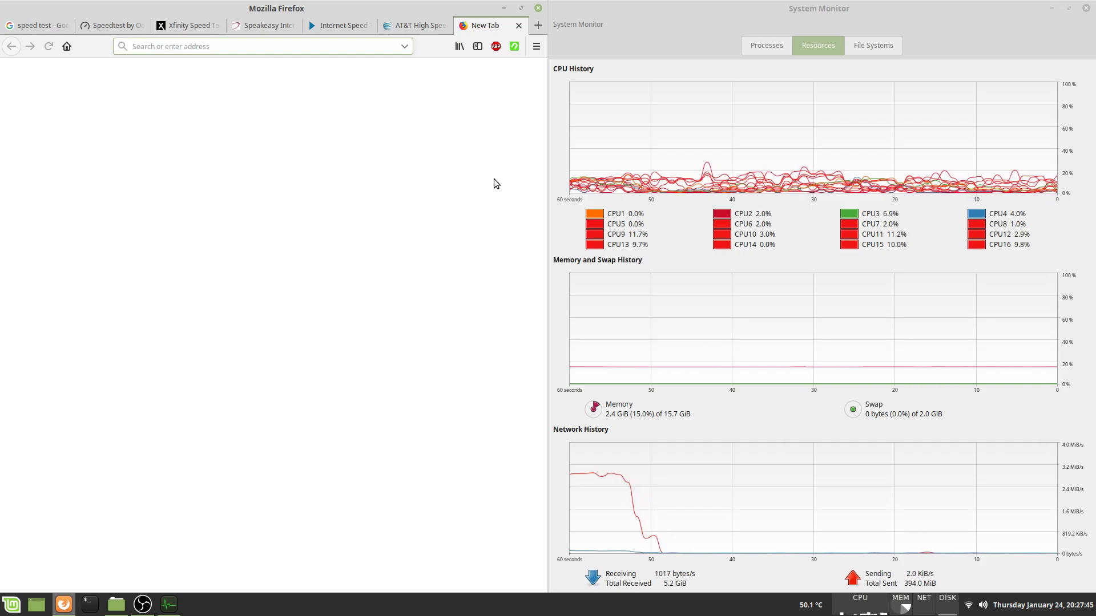
pyautogui.write('ce')
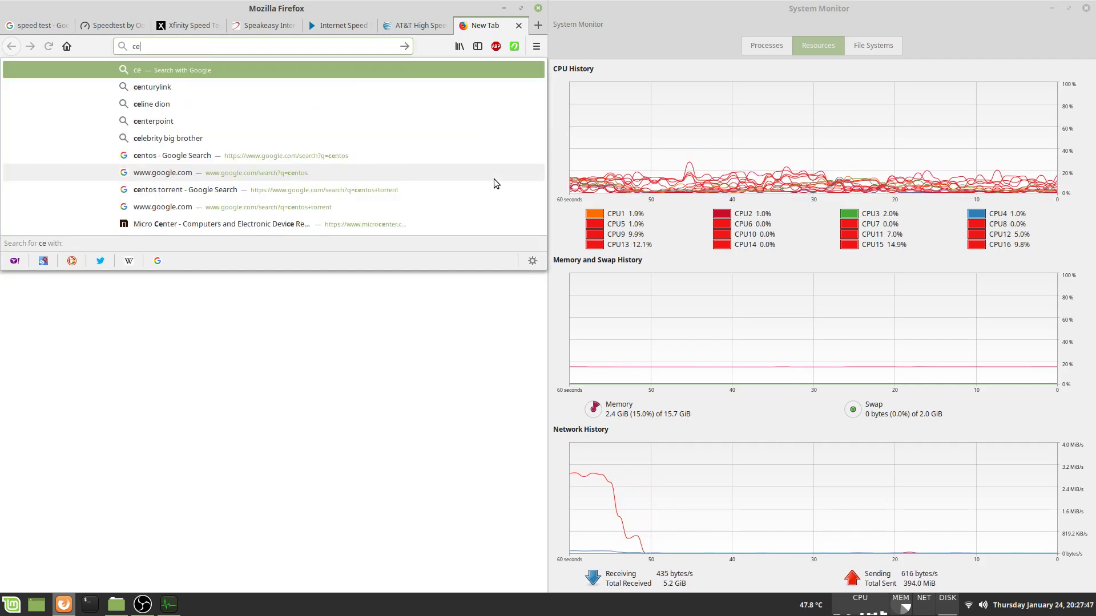
pyautogui.write('ntos')
pyautogui.press('Return')
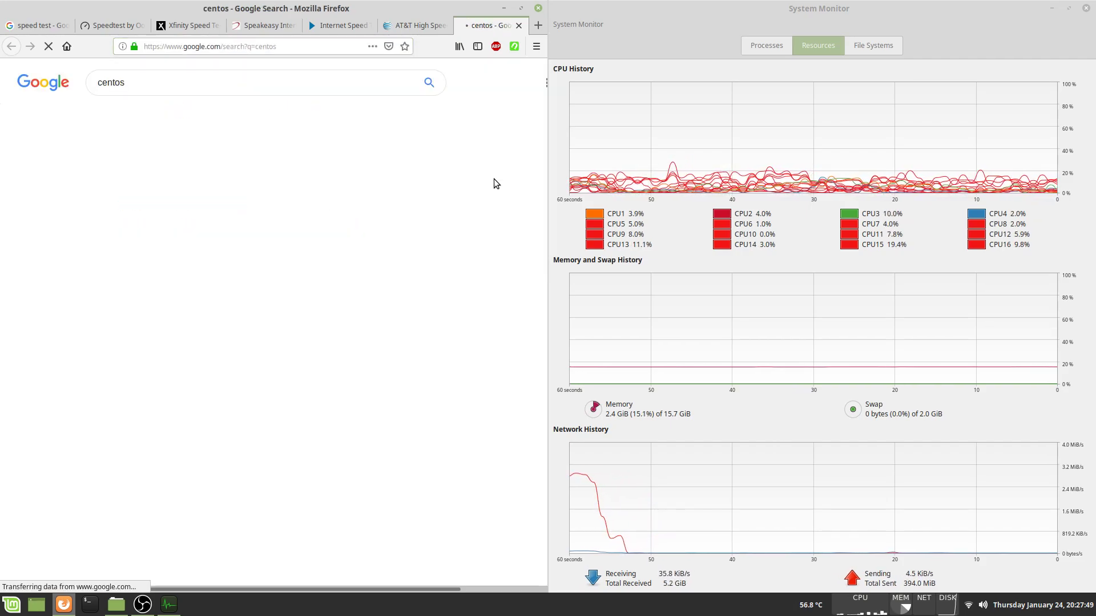
pyautogui.click(177, 255)
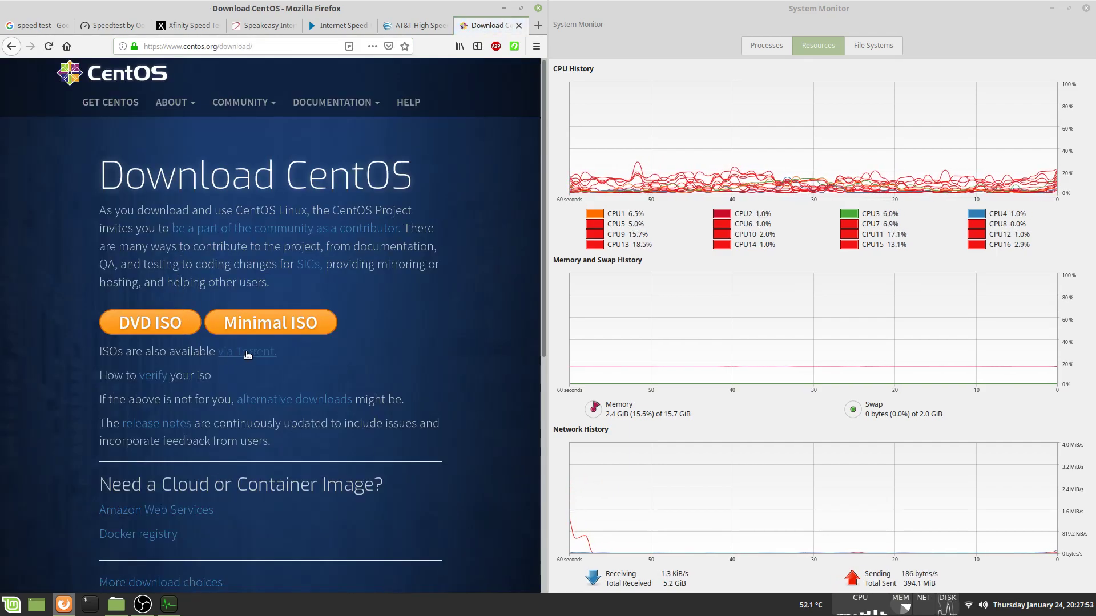
pyautogui.click(248, 354)
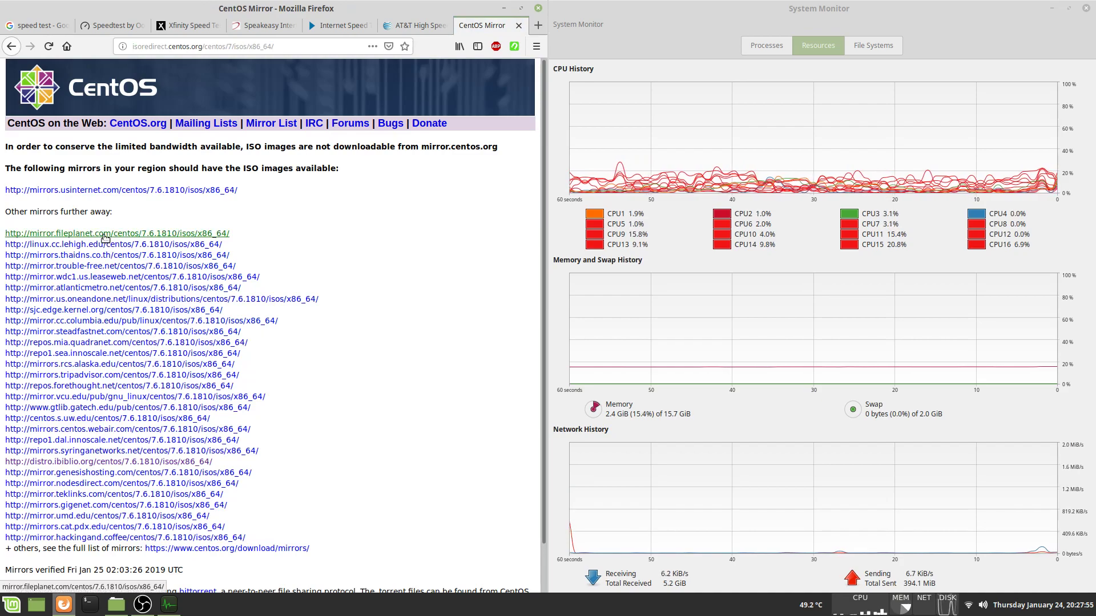
pyautogui.click(105, 235)
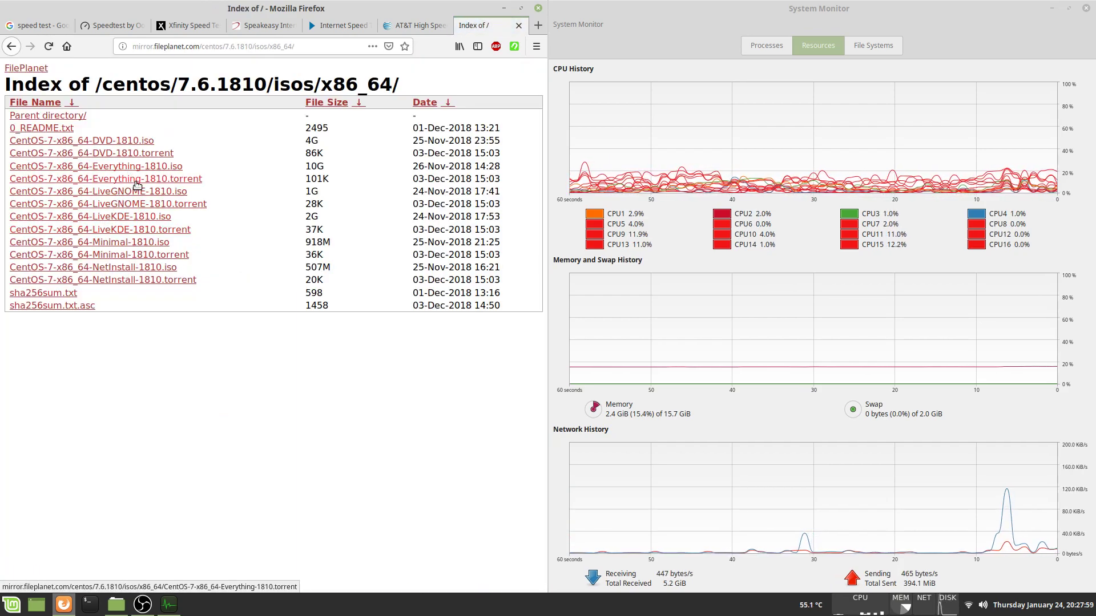
pyautogui.click(116, 181)
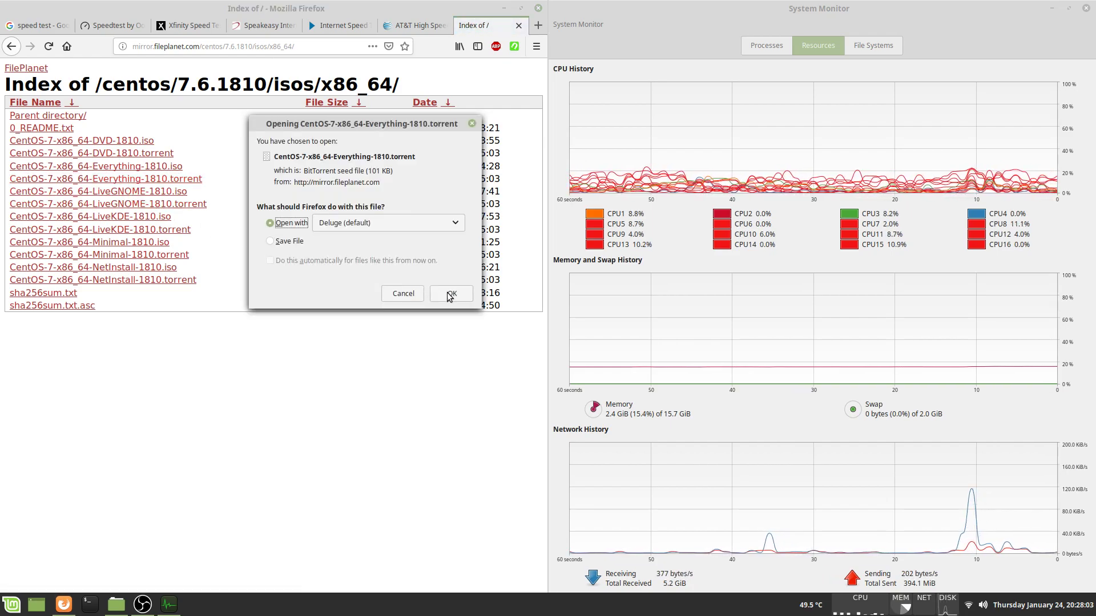
# - Open the torrent with Deluge and add it, starting the 10.0 GiB CentOS Everything download
pyautogui.click(450, 294)
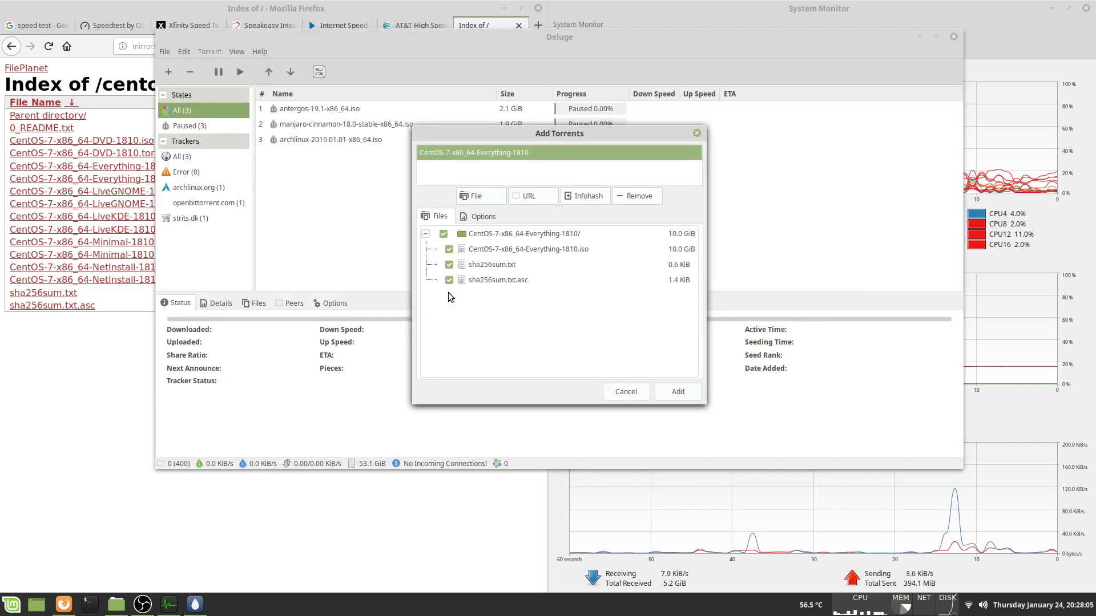
pyautogui.click(670, 392)
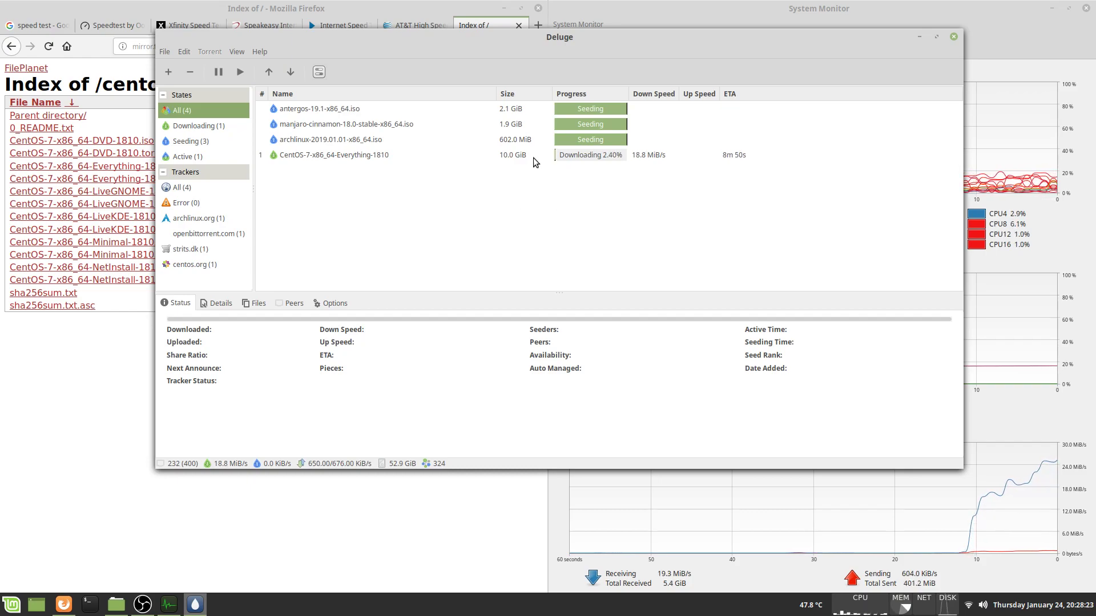
# - Select the CentOS torrent to show its status details, shorten the Deluge window, and open the Mint menu
pyautogui.click(412, 155)
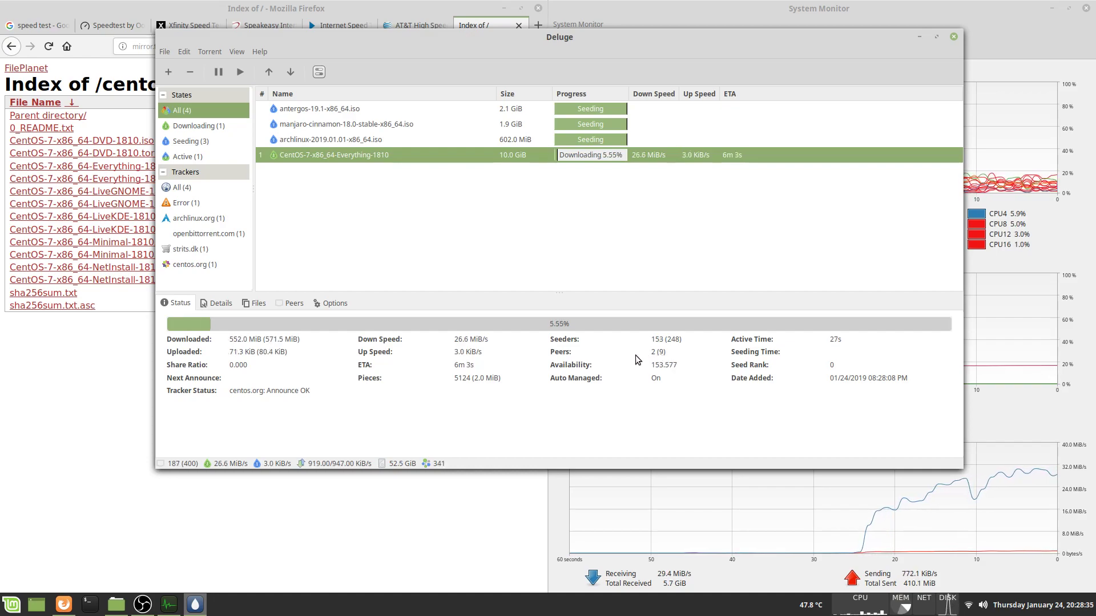
pyautogui.moveTo(604, 468); pyautogui.dragTo(613, 368)
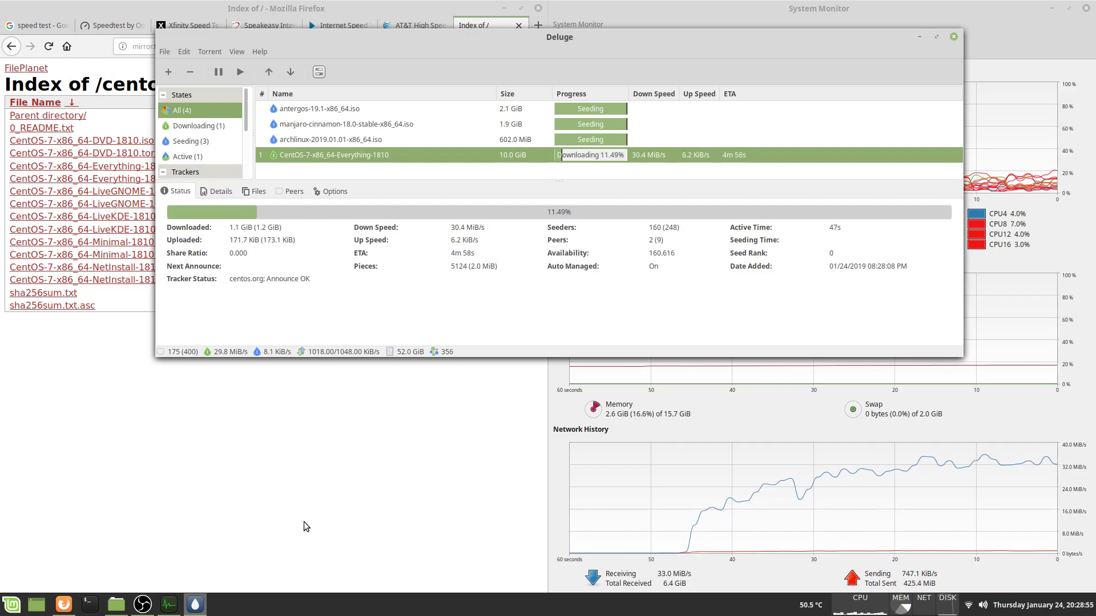
pyautogui.click(9, 610)
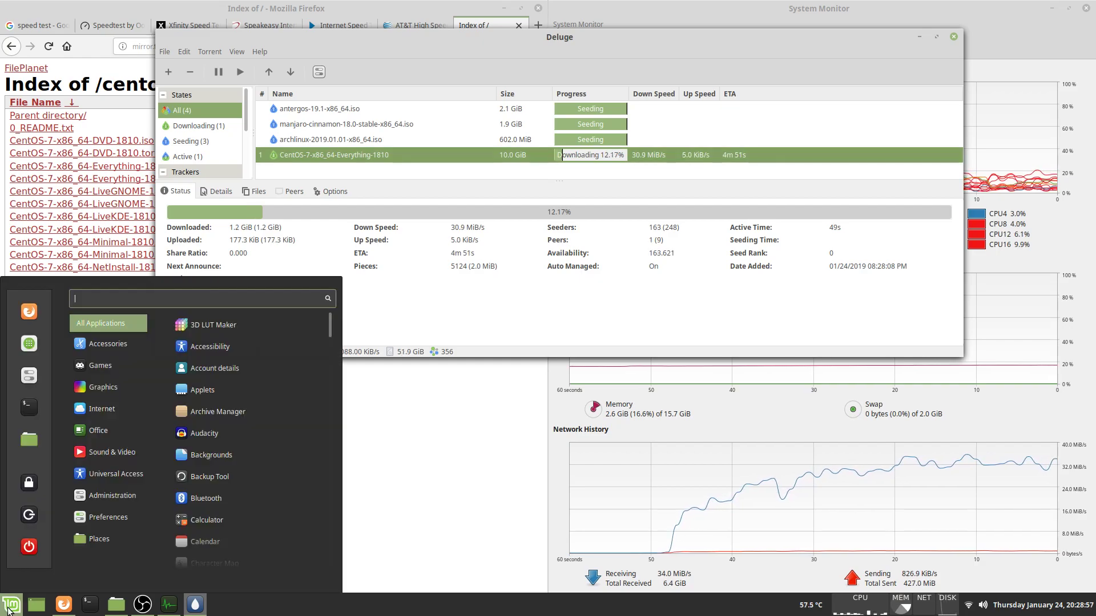
# - Launch Calculator with 'calc' and compute 32×8 = 256
pyautogui.write('calc')
pyautogui.press('Return')
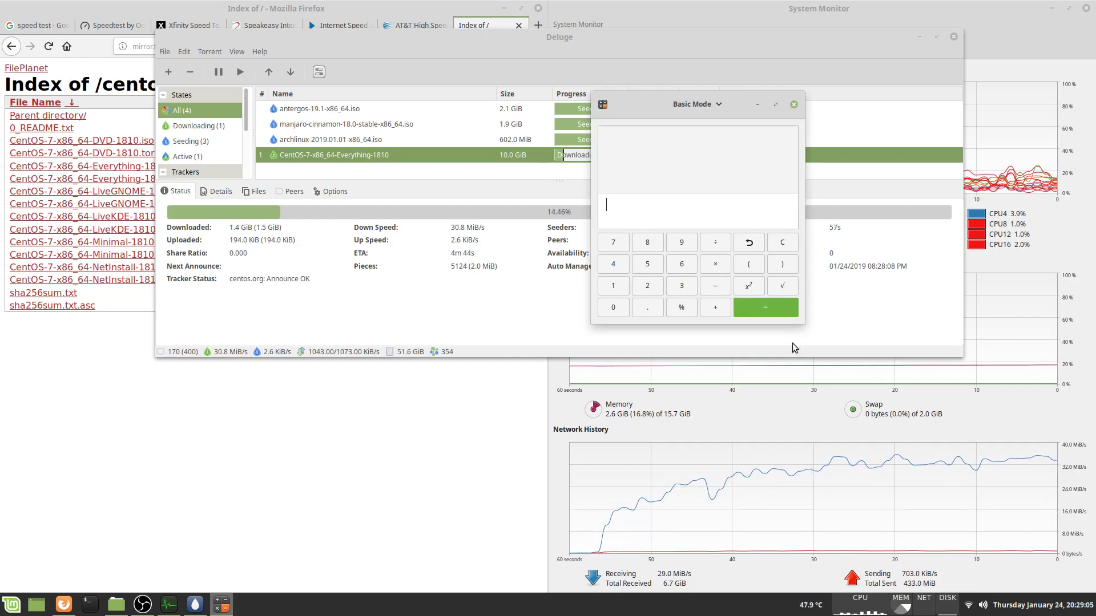
pyautogui.click(681, 288)
pyautogui.click(648, 286)
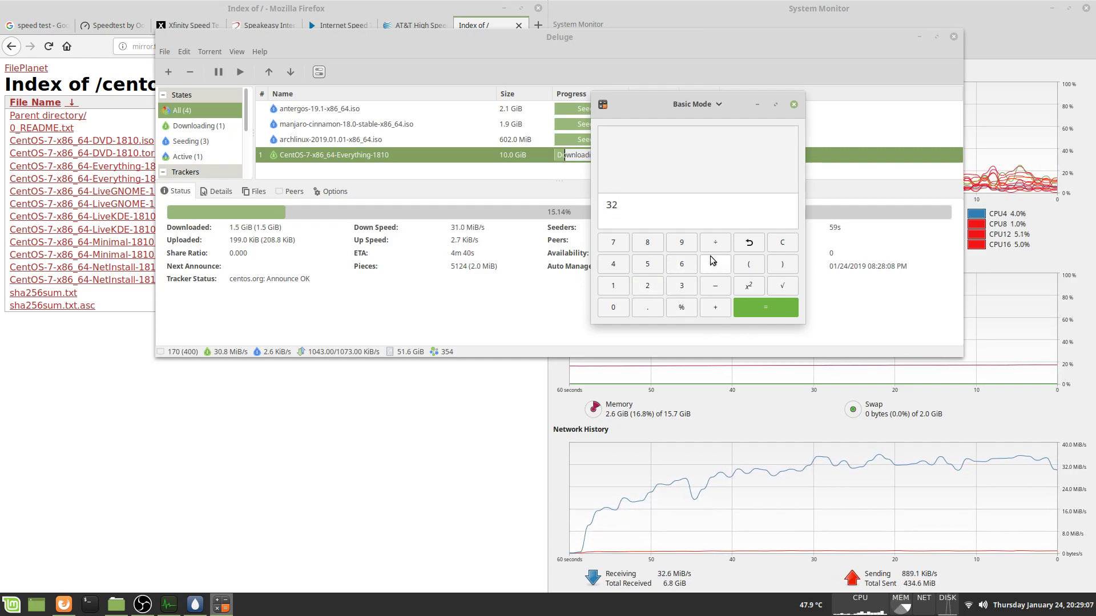
pyautogui.click(720, 266)
pyautogui.click(653, 247)
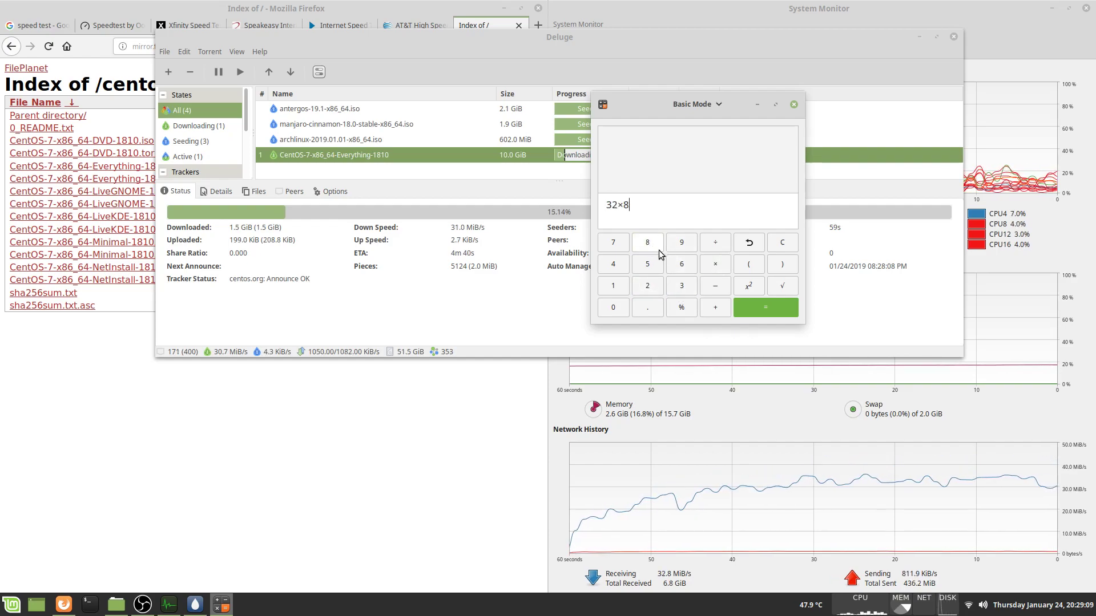
pyautogui.click(763, 309)
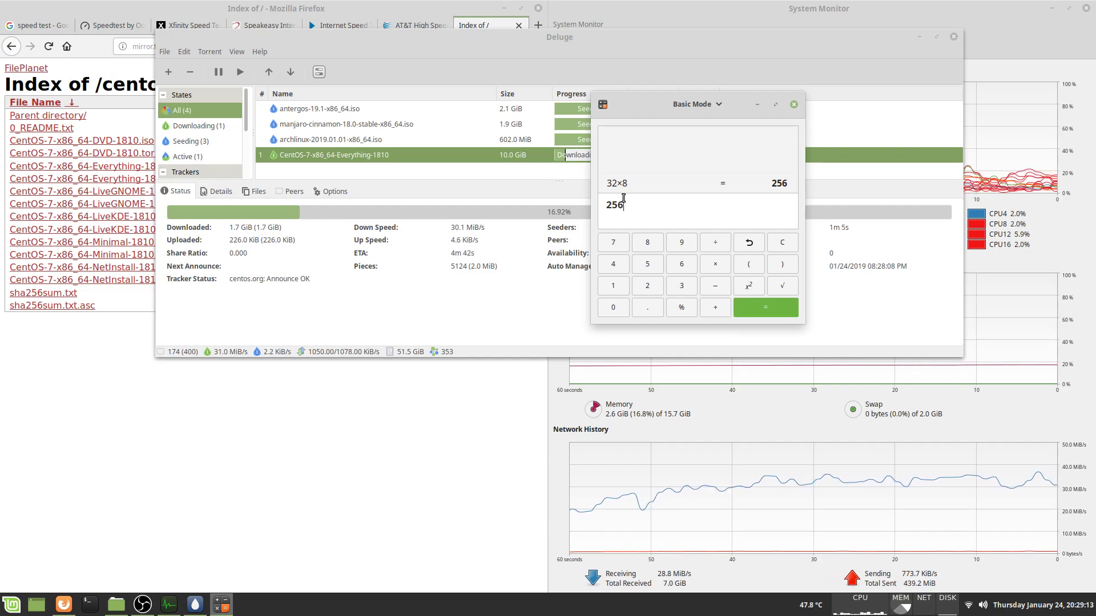
# - Move the calculator lower over Deluge and compute 400÷8 = 50
pyautogui.moveTo(634, 101); pyautogui.dragTo(587, 192)
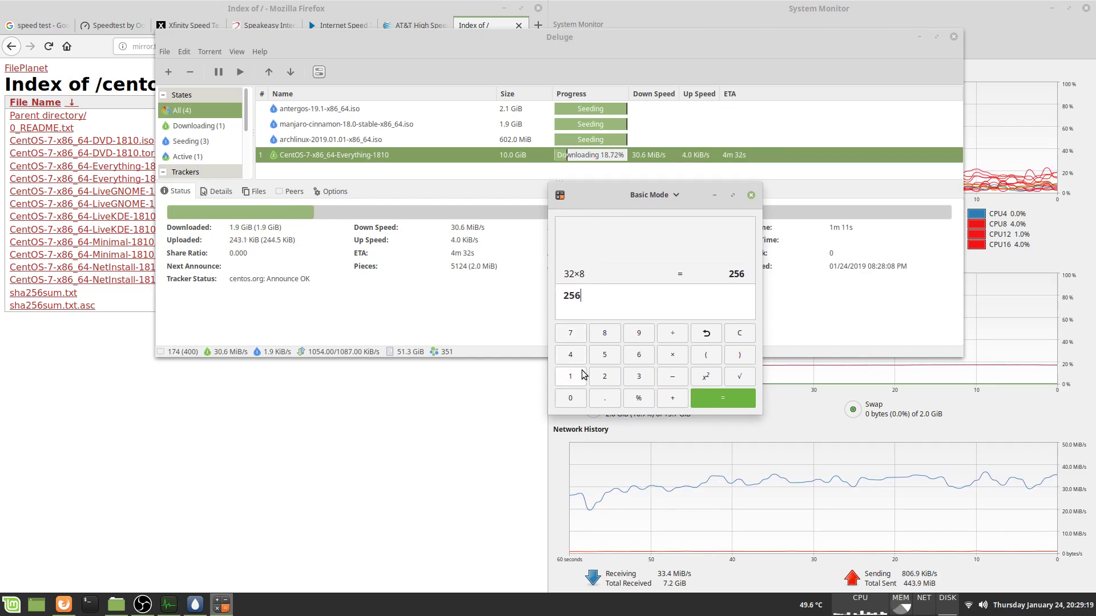
pyautogui.click(570, 355)
pyautogui.click(574, 399)
pyautogui.click(574, 399)
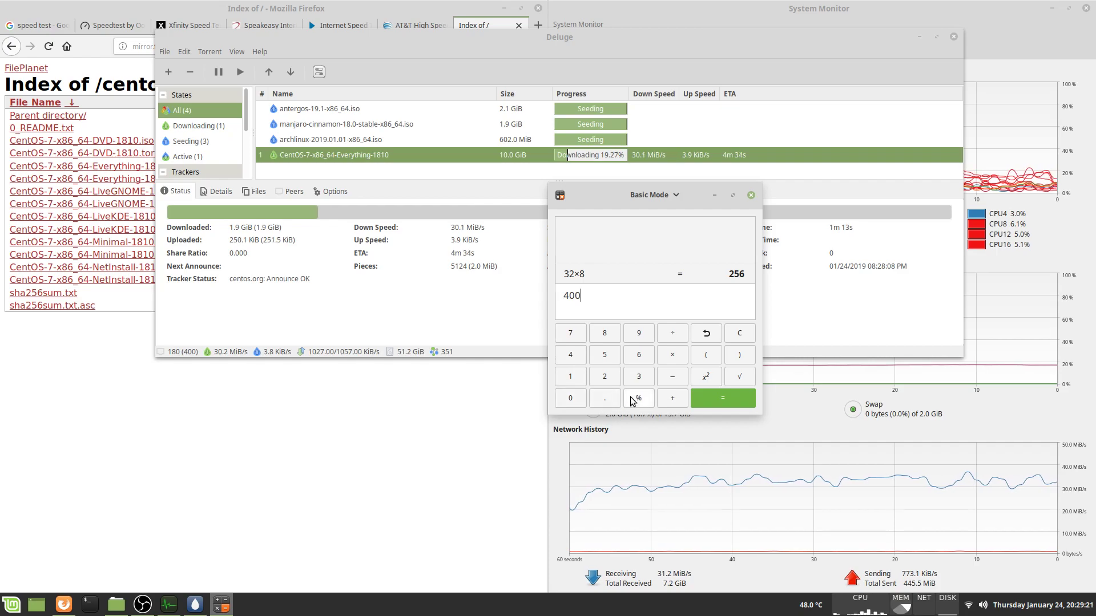
pyautogui.click(673, 333)
pyautogui.click(604, 333)
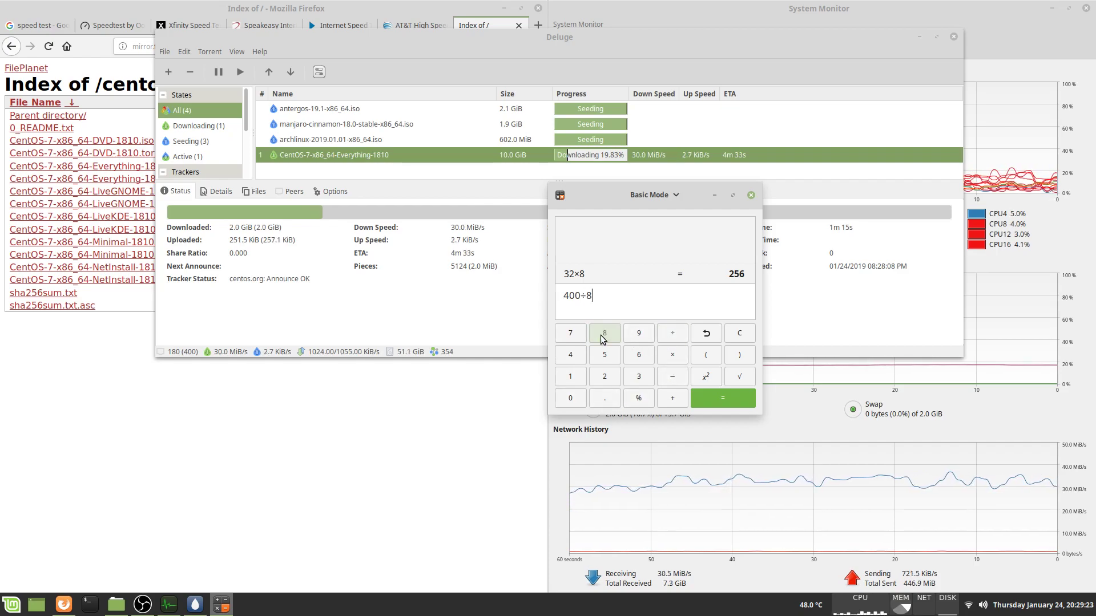
pyautogui.click(707, 394)
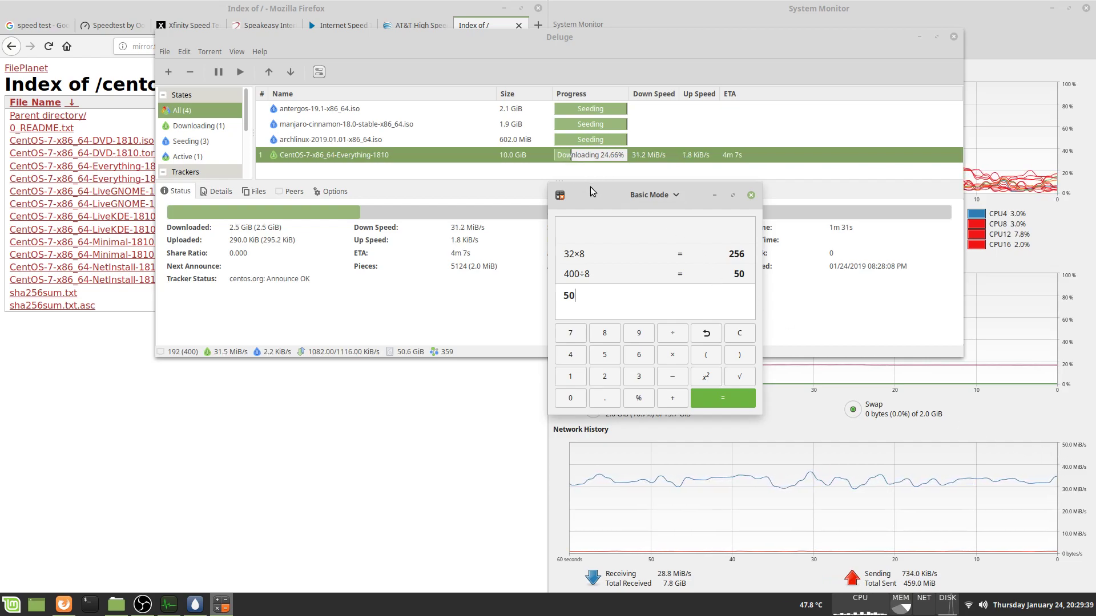
# - Drag the Calculator window to the lower left, clear of Deluge's torrent status details
pyautogui.moveTo(590, 188); pyautogui.dragTo(237, 329)
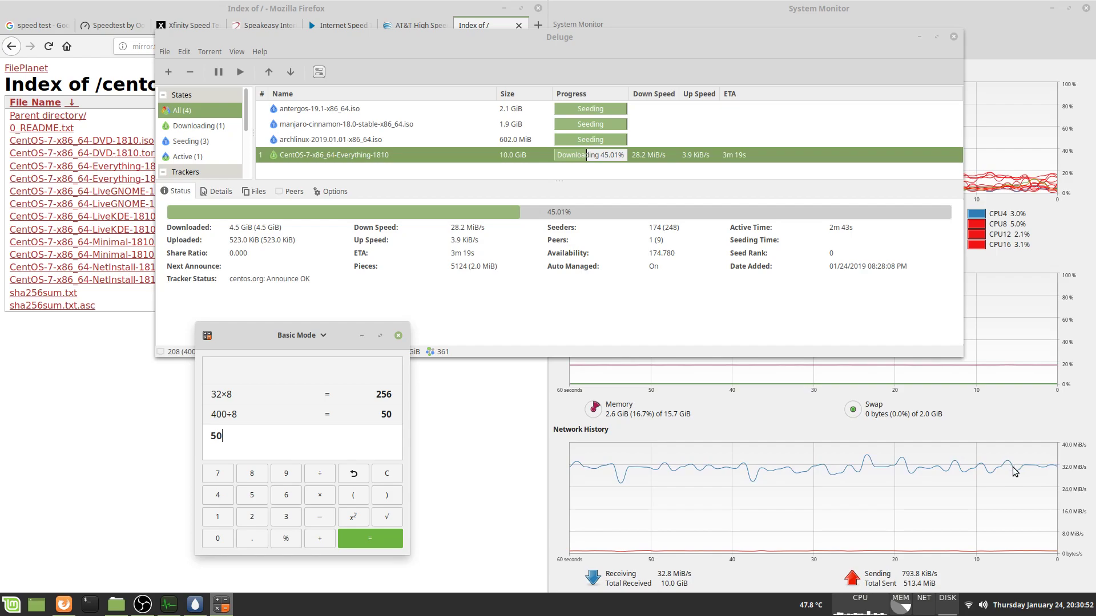
# - Compute 57×8 = 456 in Calculator and shift its window further left
pyautogui.click(250, 496)
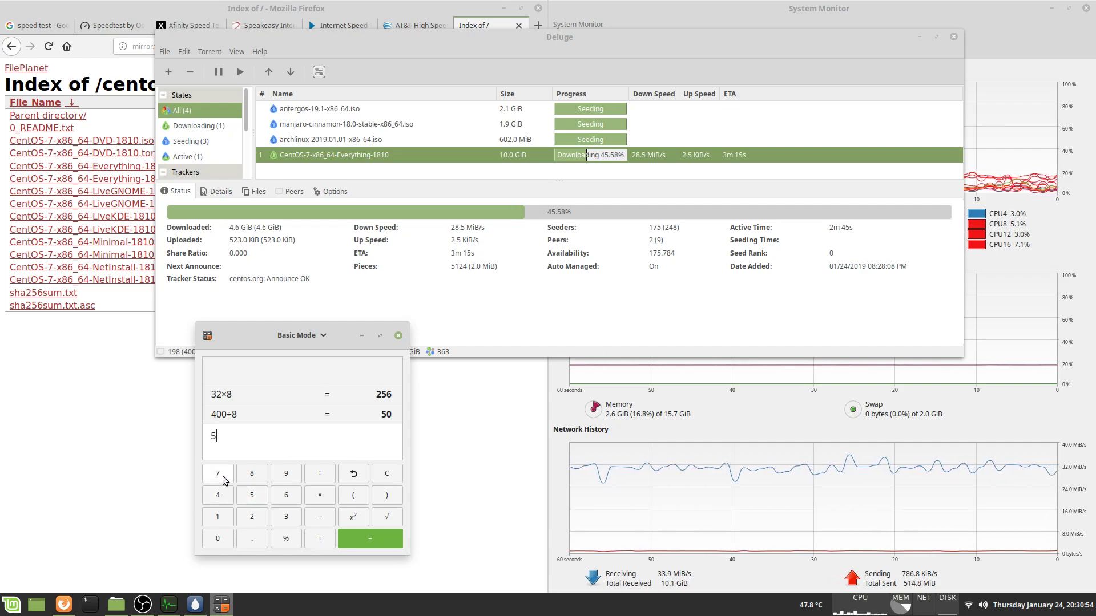
pyautogui.click(217, 474)
pyautogui.click(318, 495)
pyautogui.click(252, 475)
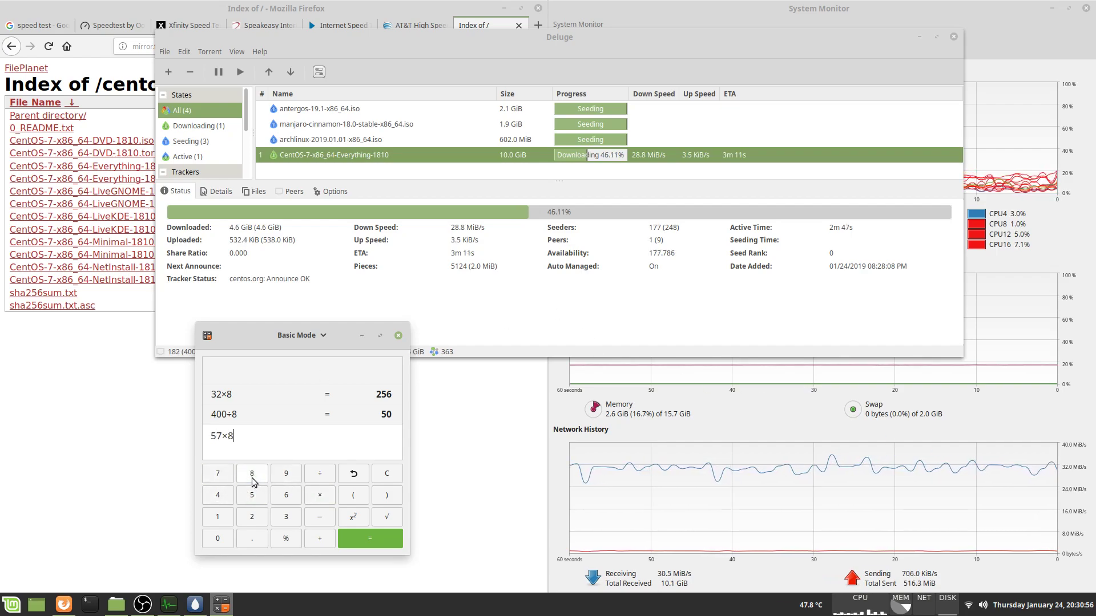
pyautogui.click(379, 543)
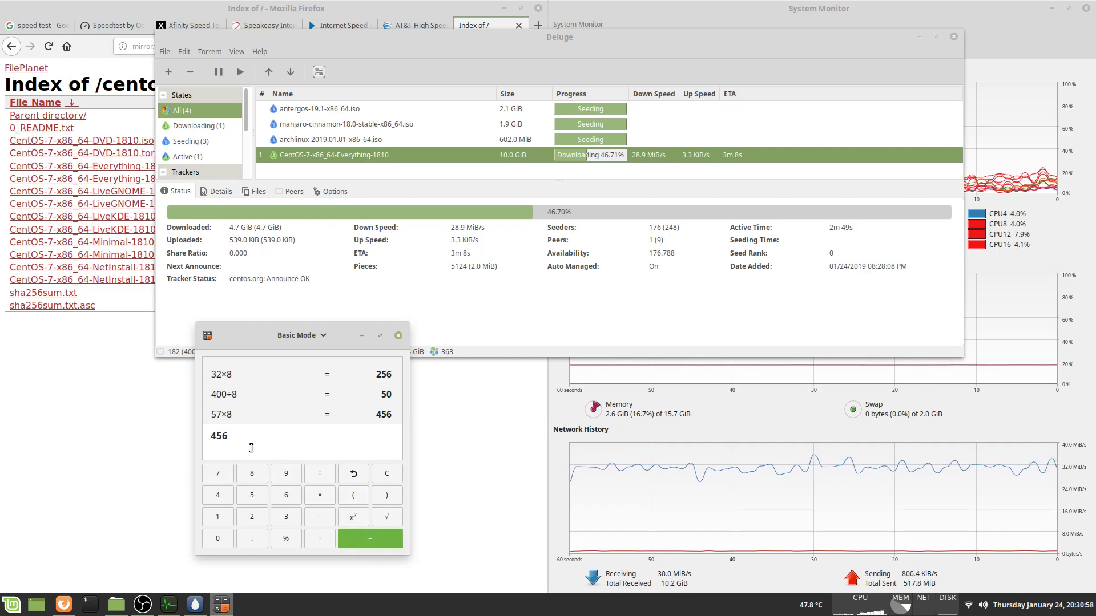
pyautogui.moveTo(255, 327); pyautogui.dragTo(130, 335)
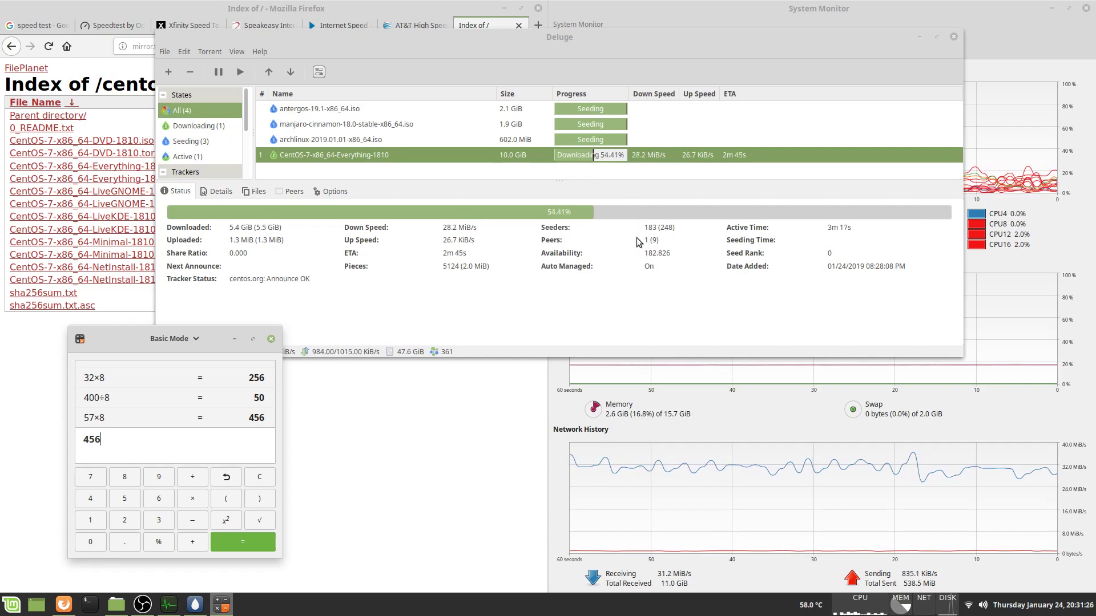
# - Show the CentOS torrent's Peers tab and enlarge the Deluge window and peers pane
pyautogui.click(206, 194)
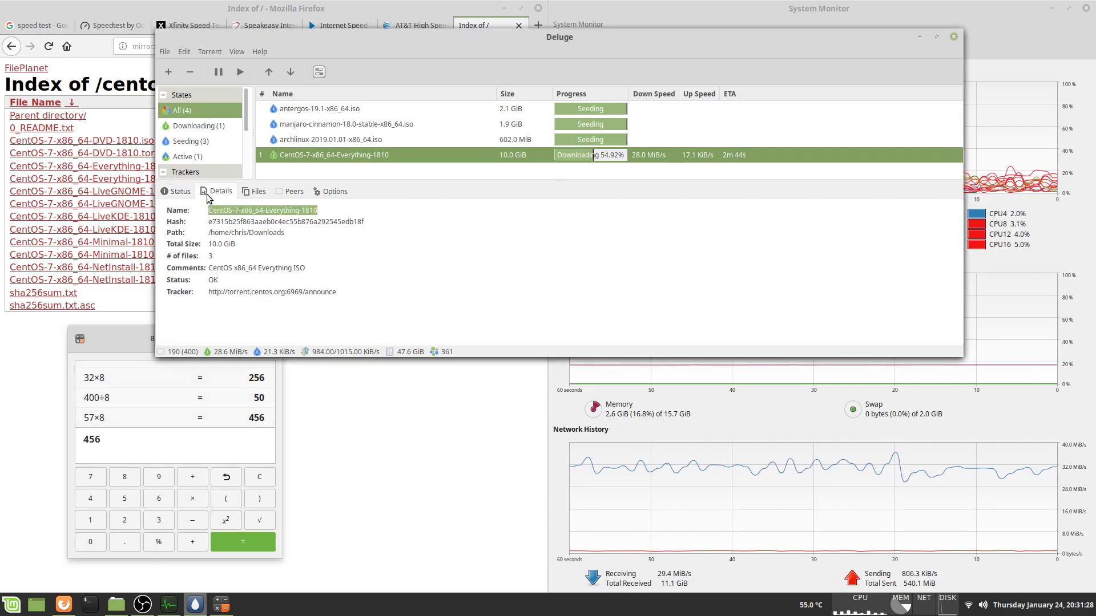
pyautogui.click(248, 197)
pyautogui.click(295, 192)
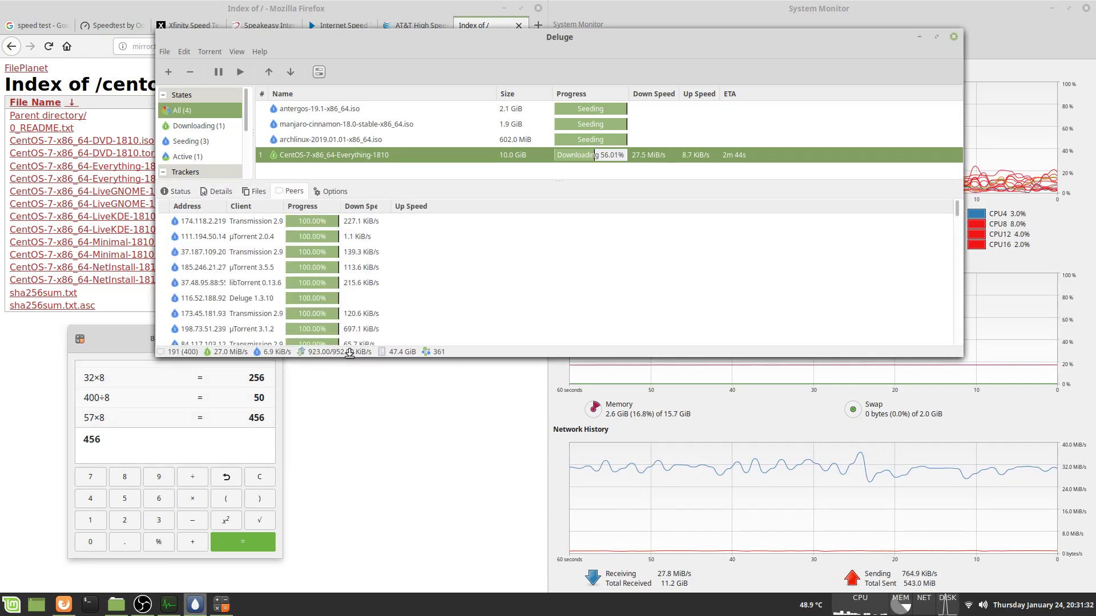
pyautogui.moveTo(349, 352); pyautogui.dragTo(349, 481)
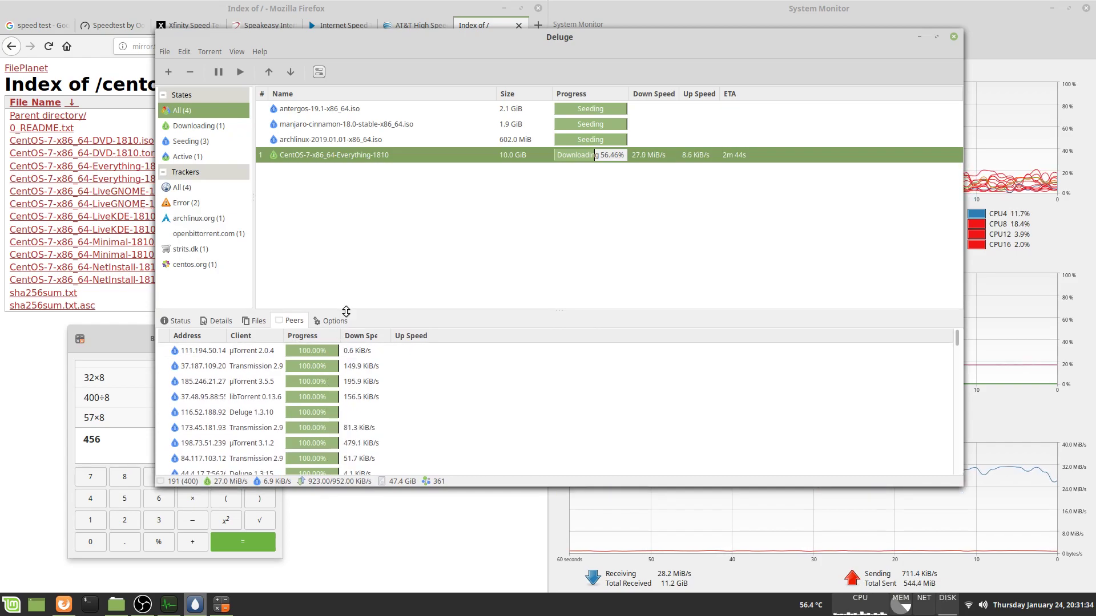
pyautogui.moveTo(346, 311); pyautogui.dragTo(344, 166)
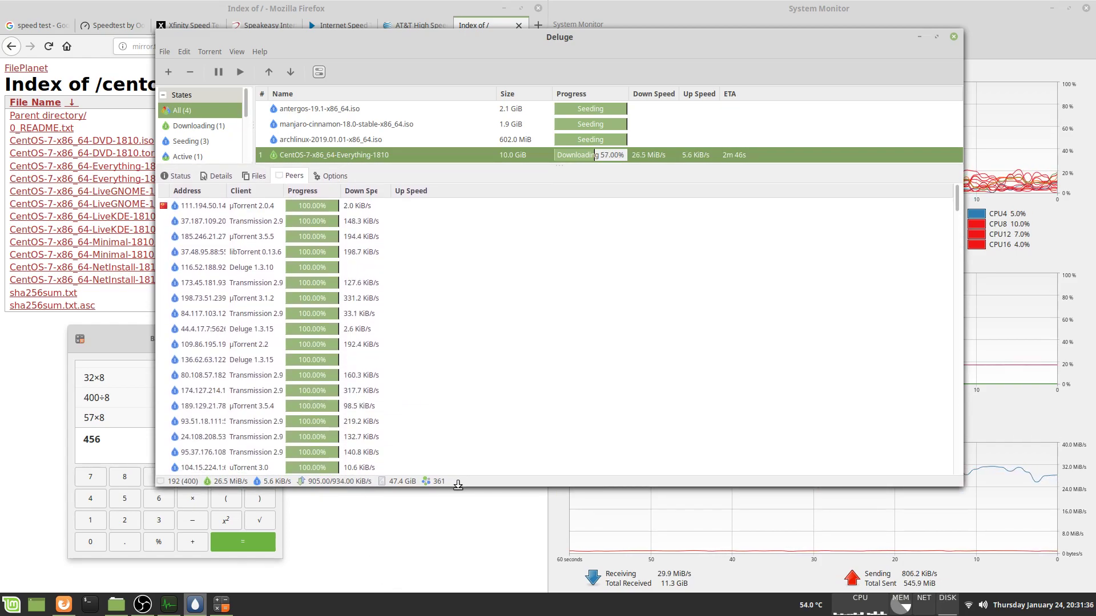
pyautogui.moveTo(458, 485); pyautogui.dragTo(458, 554)
pyautogui.moveTo(379, 236); pyautogui.dragTo(380, 171)
pyautogui.scroll(-6, 431, 398)
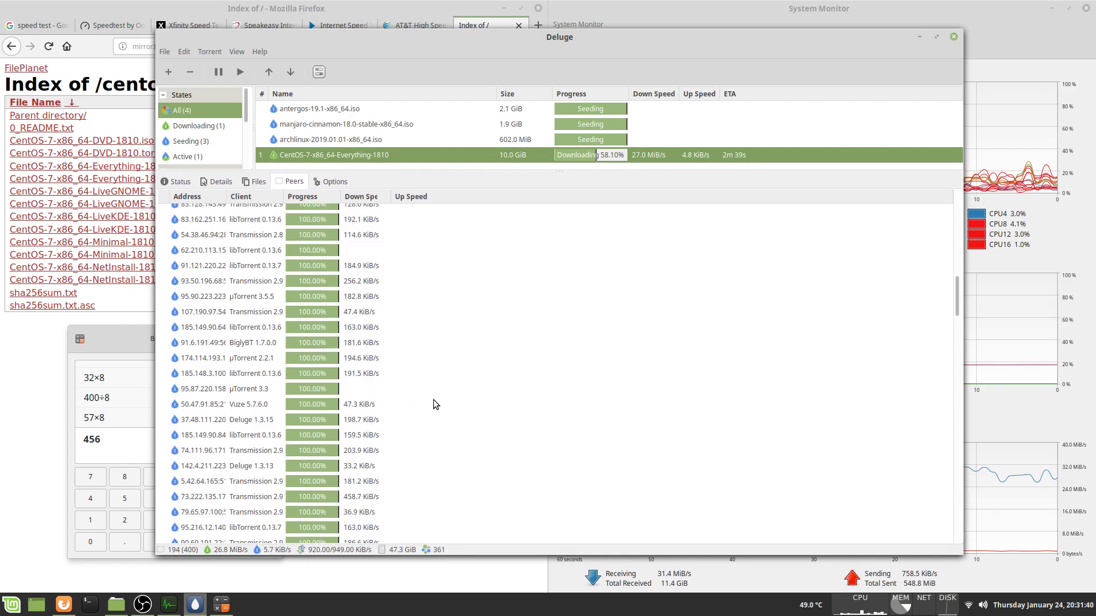
pyautogui.scroll(5, 430, 397)
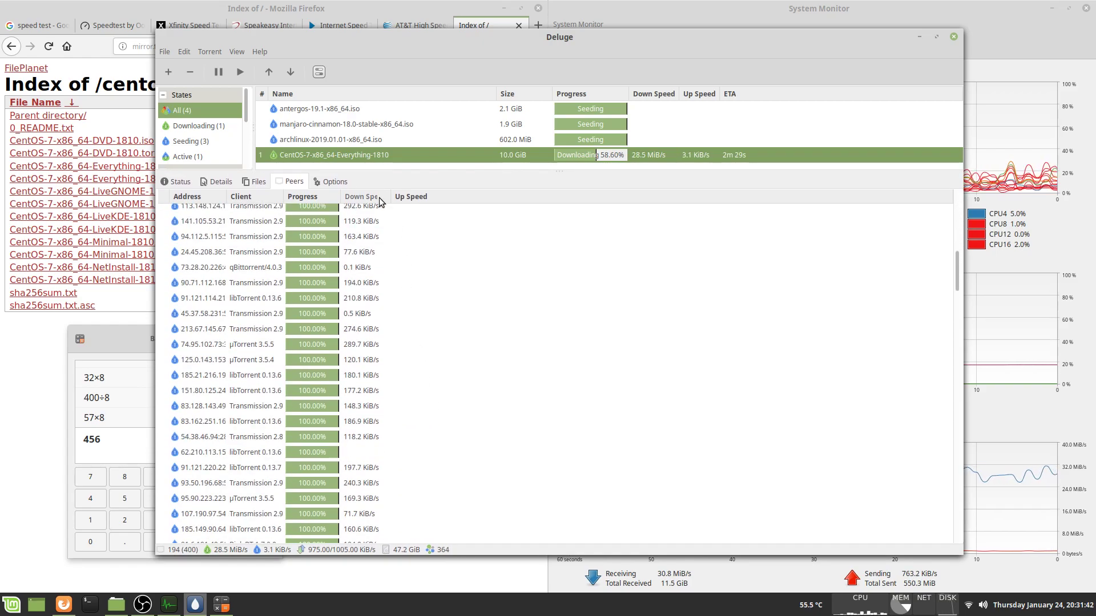
pyautogui.moveTo(390, 197); pyautogui.dragTo(414, 197)
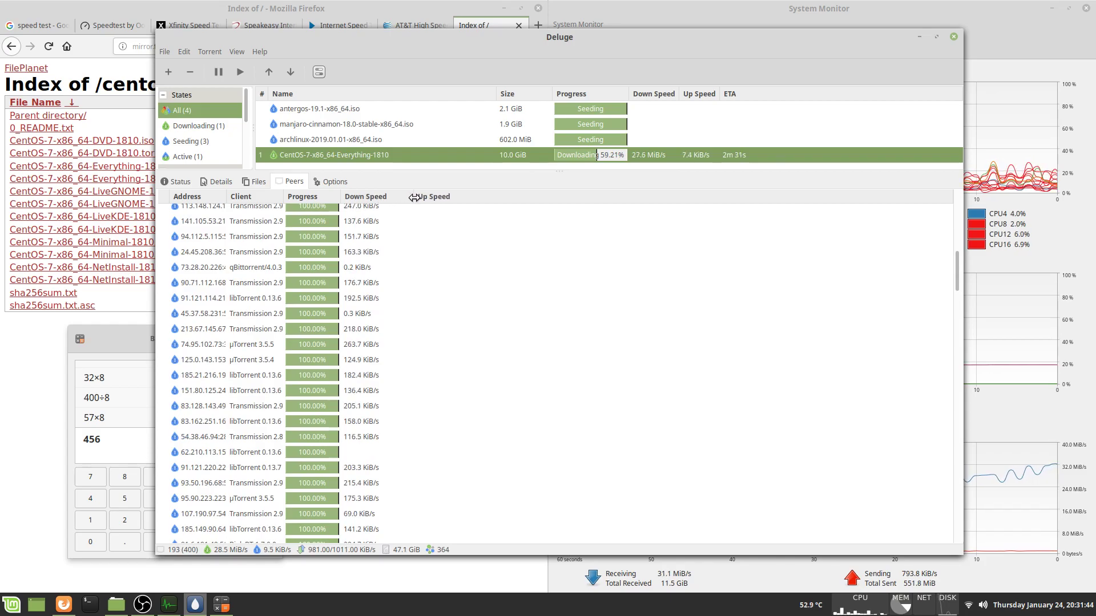
pyautogui.scroll(-15, 396, 311)
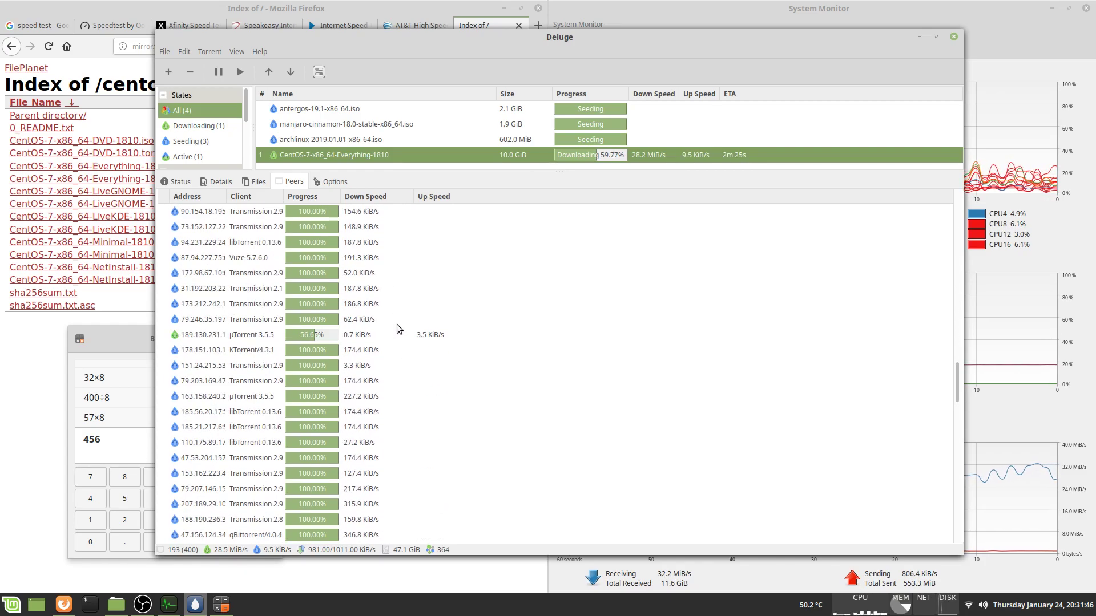
pyautogui.scroll(-3, 393, 324)
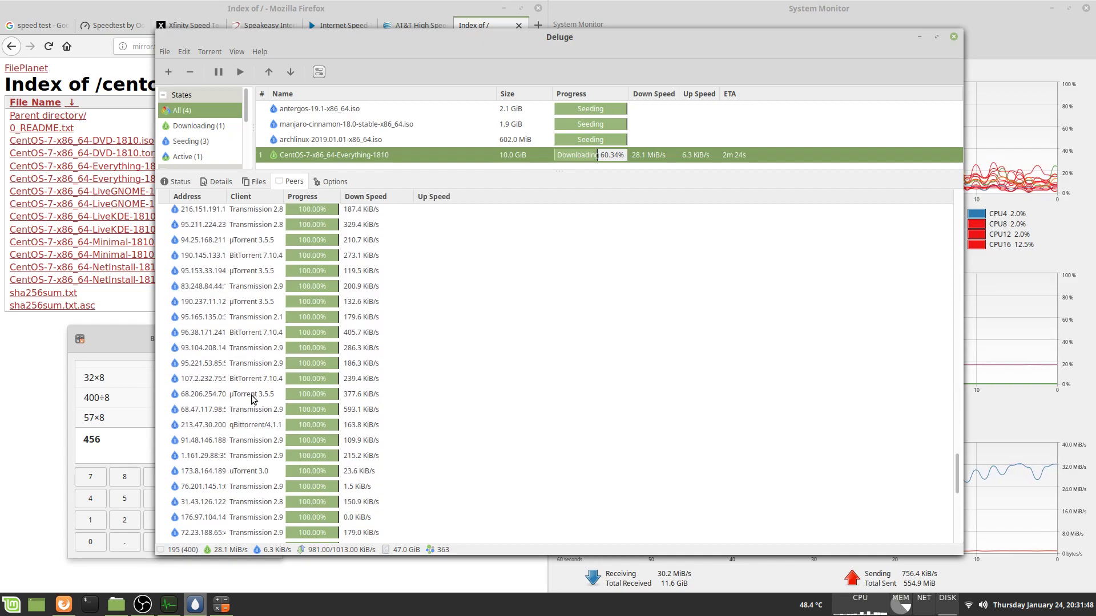
pyautogui.scroll(-5, 252, 398)
pyautogui.click(250, 398)
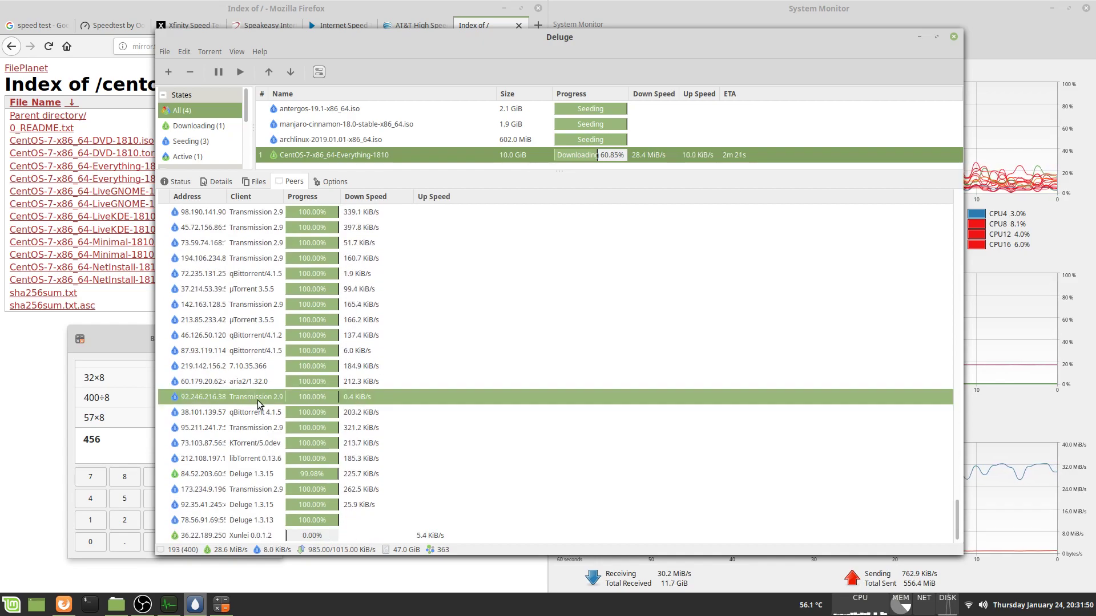
pyautogui.scroll(5, 258, 404)
pyautogui.click(251, 353)
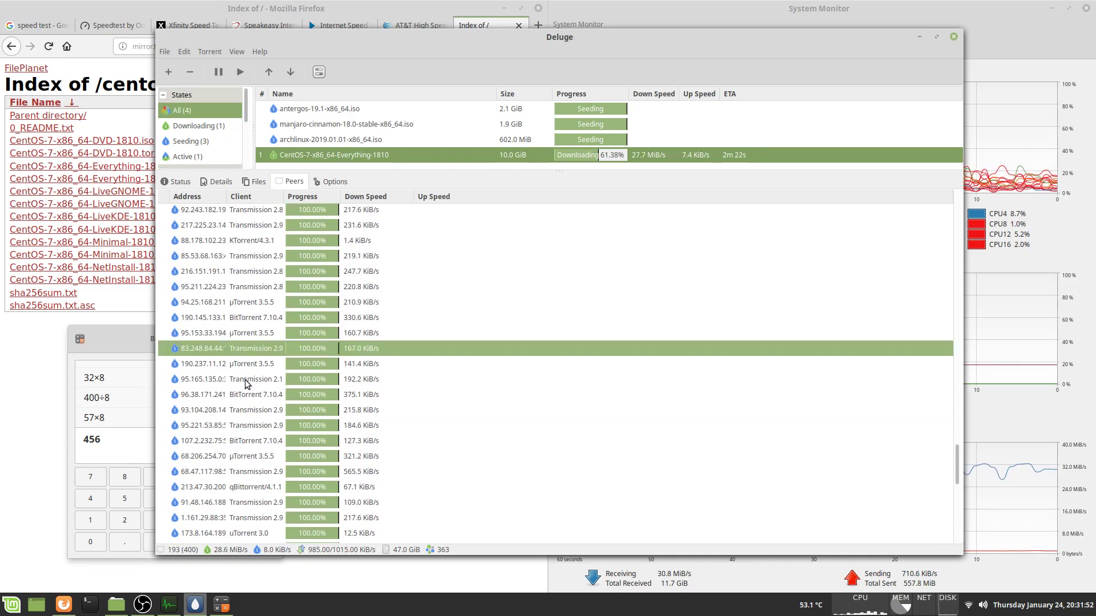
pyautogui.click(244, 300)
pyautogui.scroll(5, 251, 319)
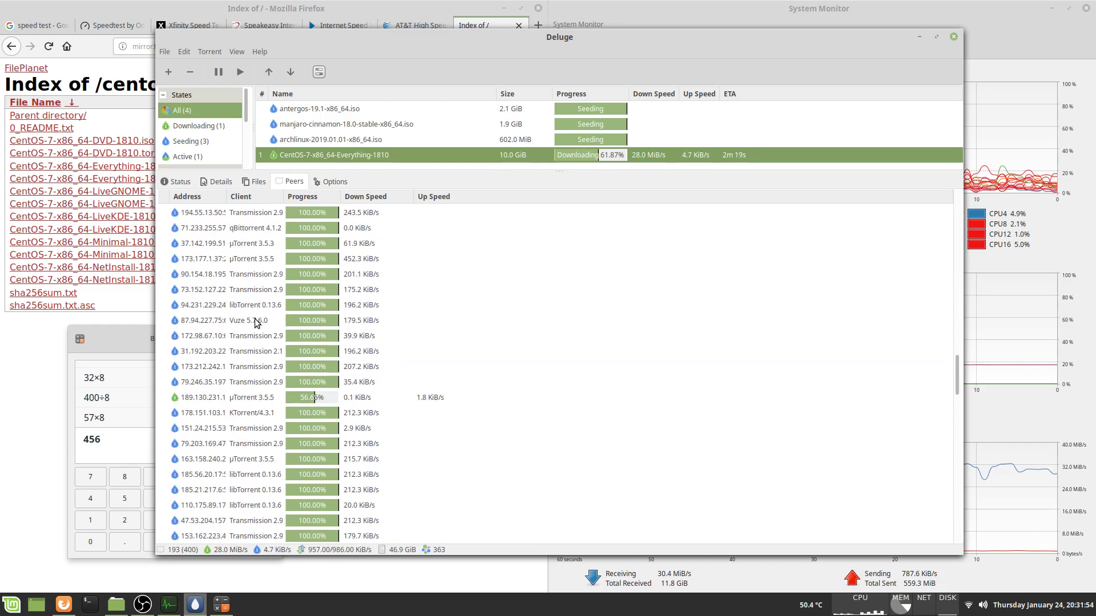
pyautogui.scroll(5, 254, 322)
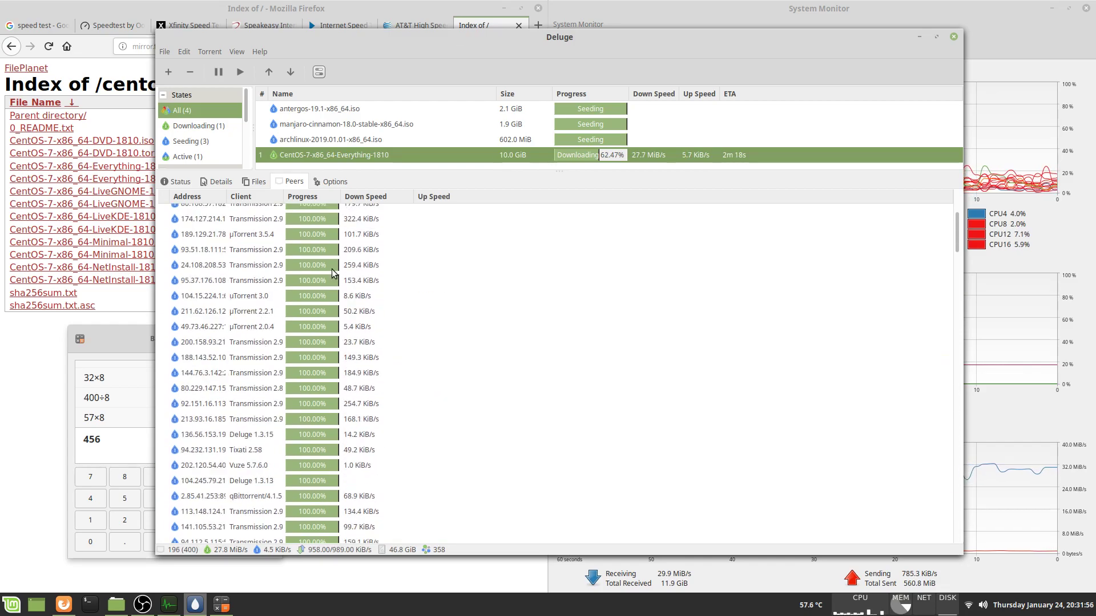
pyautogui.moveTo(958, 237); pyautogui.dragTo(966, 560)
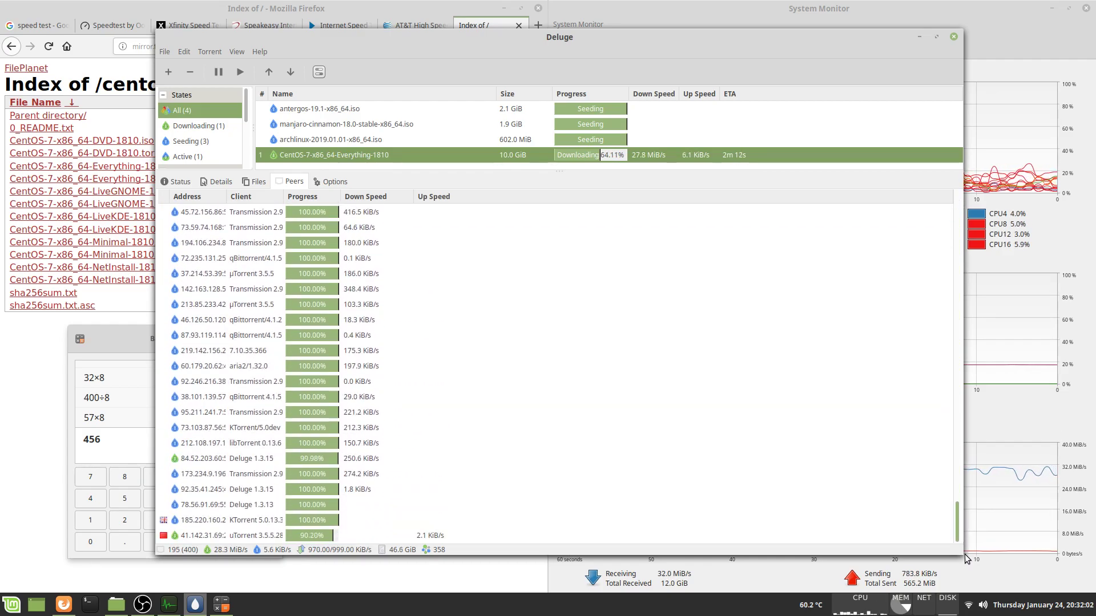
# - Select peer 173.45.181.93, move Deluge up-left, and resize it above the calculator
pyautogui.moveTo(974, 509); pyautogui.dragTo(960, 201)
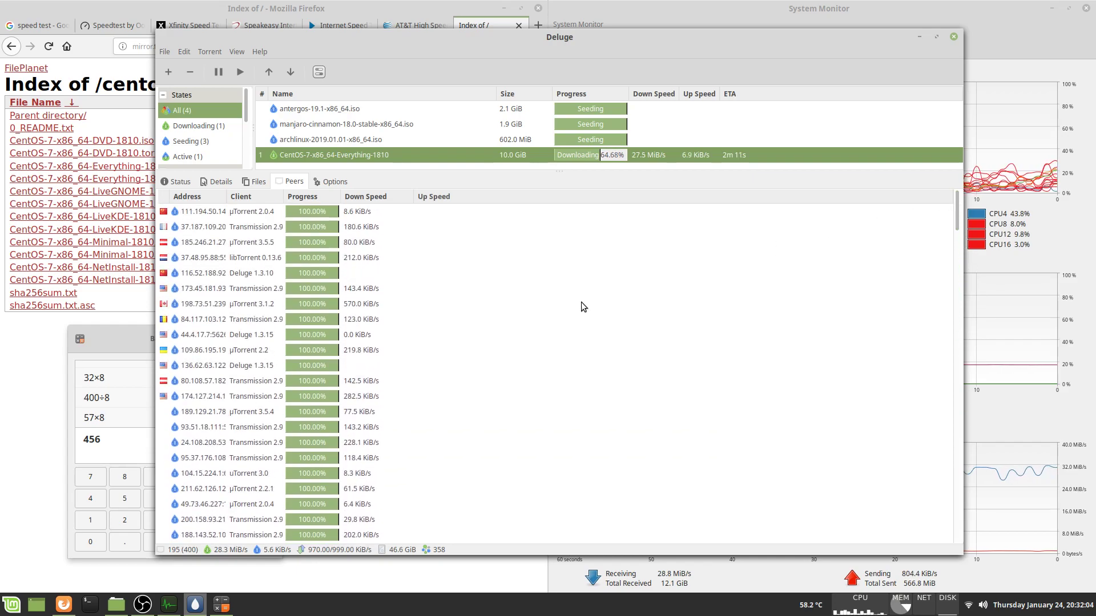
pyautogui.click(473, 288)
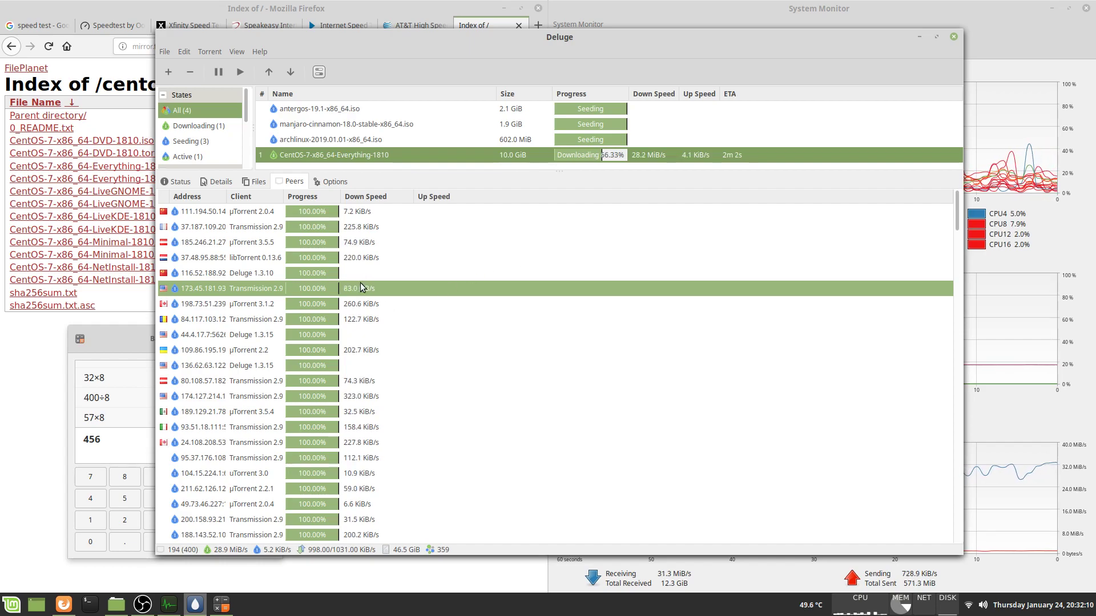
pyautogui.moveTo(569, 42); pyautogui.dragTo(477, 30)
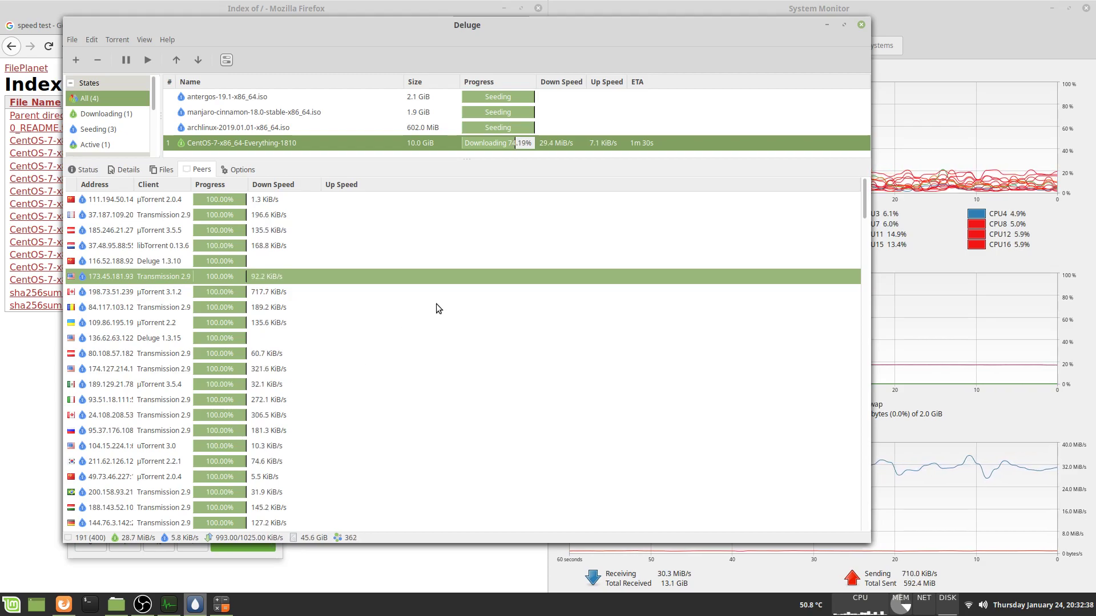
pyautogui.moveTo(391, 538); pyautogui.dragTo(378, 337)
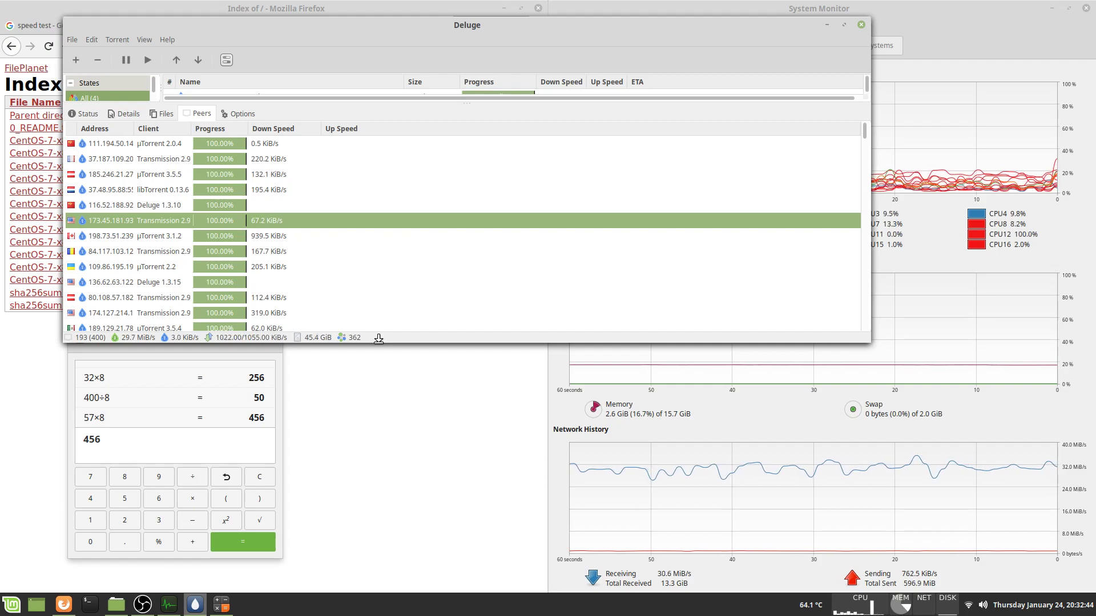
pyautogui.moveTo(379, 339); pyautogui.dragTo(388, 432)
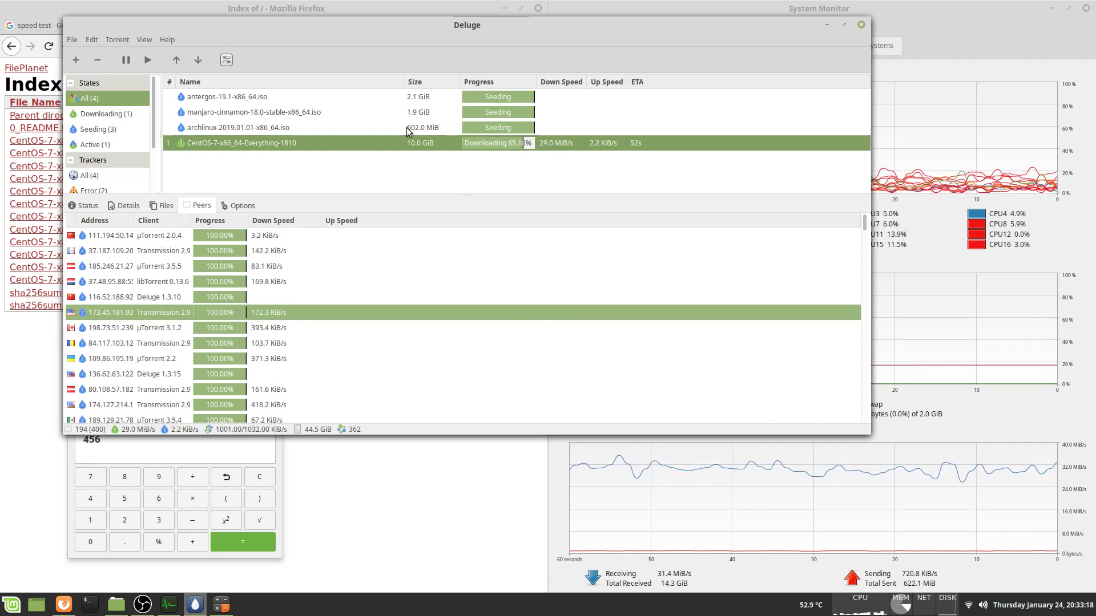
# - Scroll the Peers list while the CentOS download nears completion
pyautogui.scroll(-6, 136, 334)
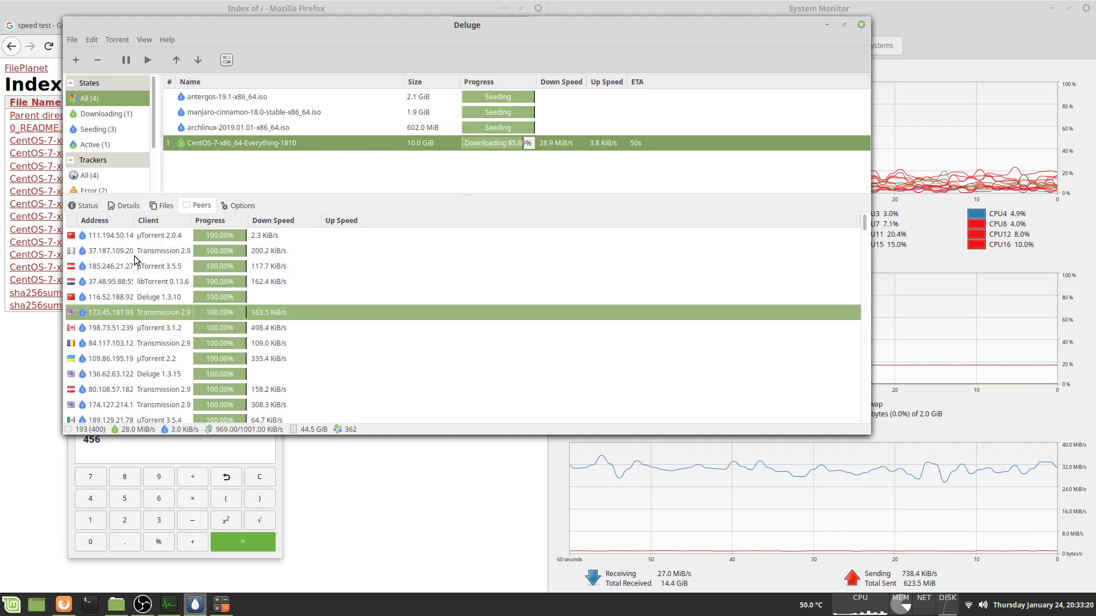
pyautogui.scroll(5, 136, 272)
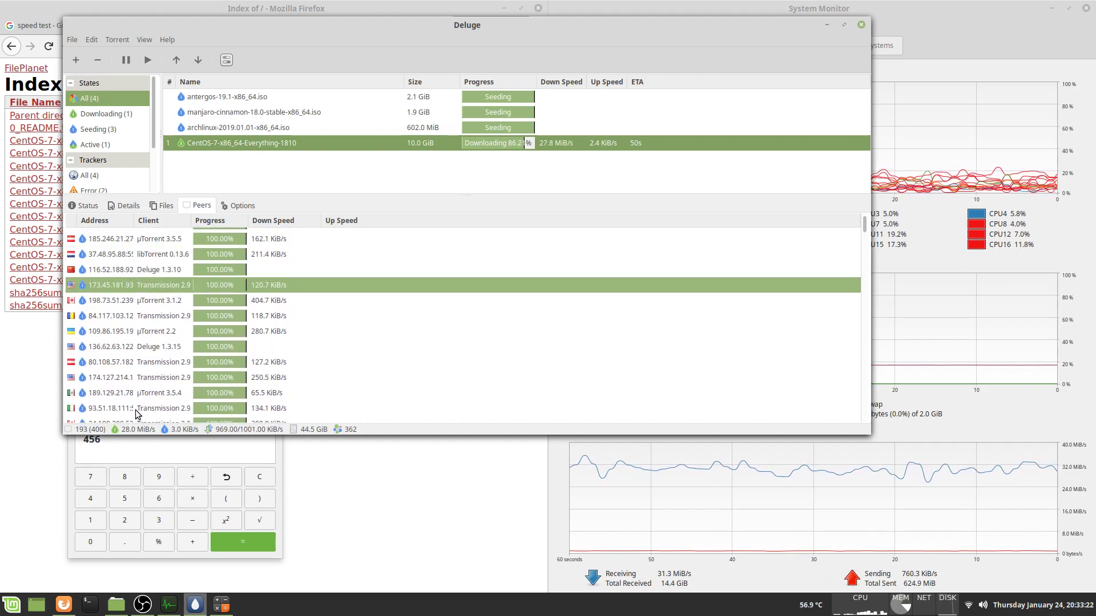